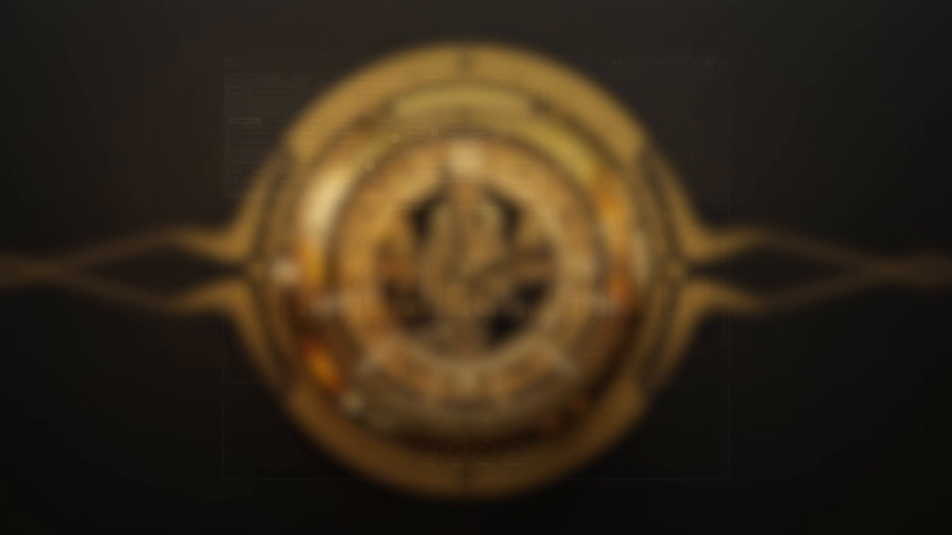
Step: Load new sequencer rhythms into the patches with the Construct rhythm*, Random rhythm and Random rhythm* functions
click(262, 143)
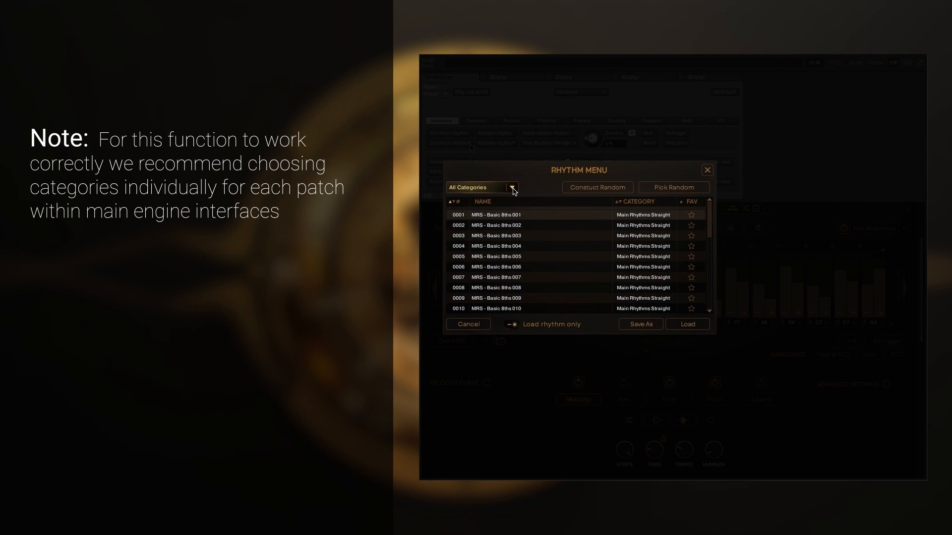
click(513, 189)
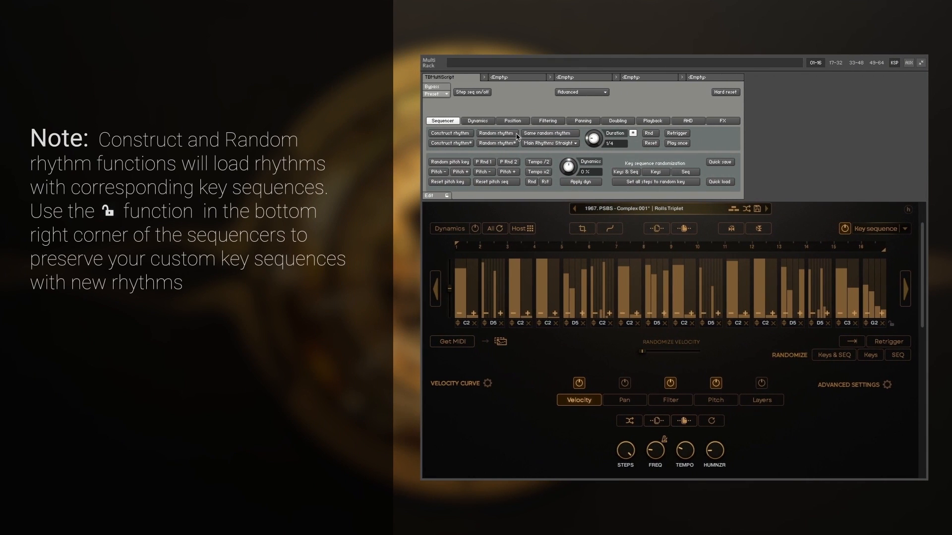
click(516, 134)
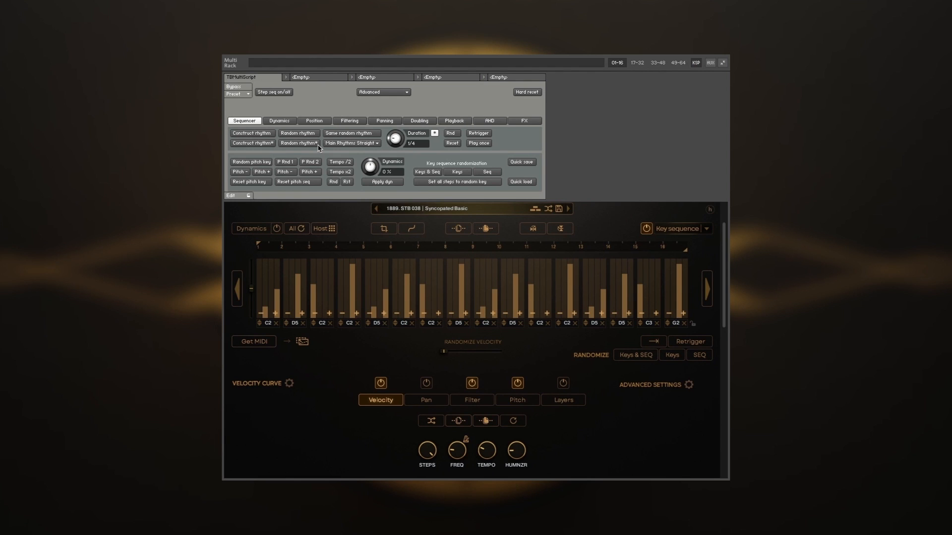
click(317, 144)
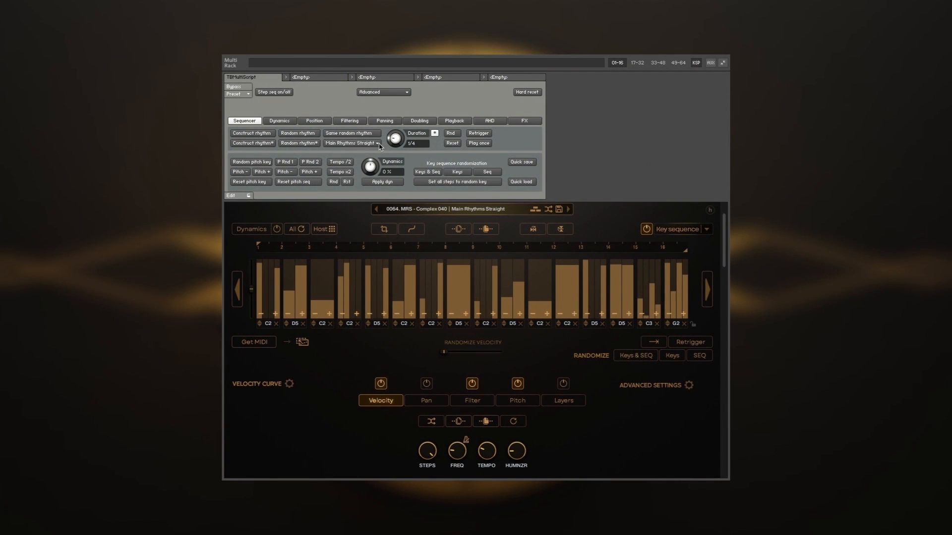
Step: Choose the Main Rhythms Triplet category and load the same random rhythm into all patches
click(377, 144)
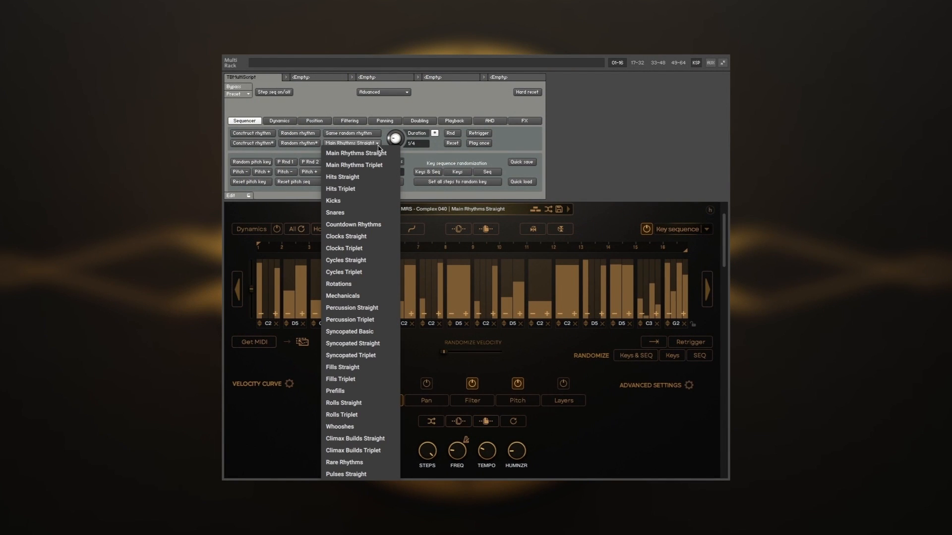
click(376, 168)
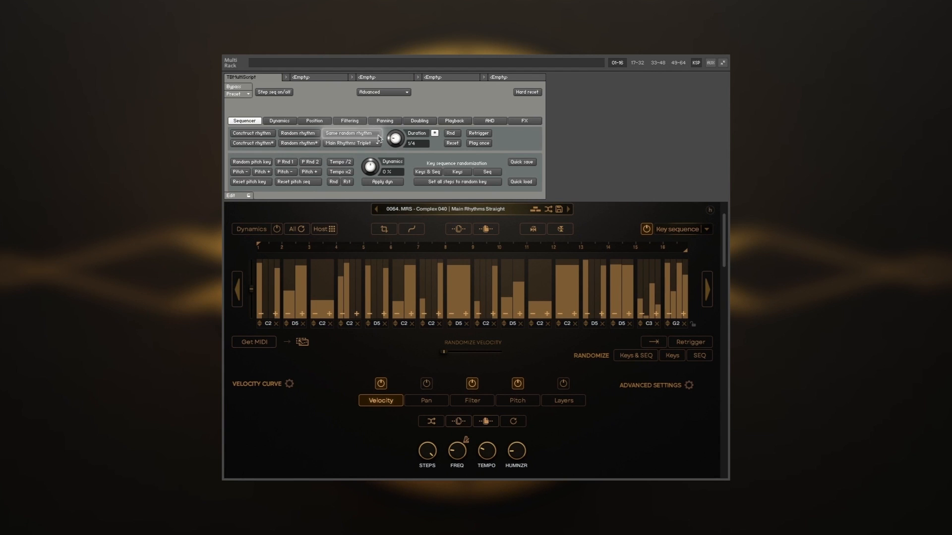
click(375, 135)
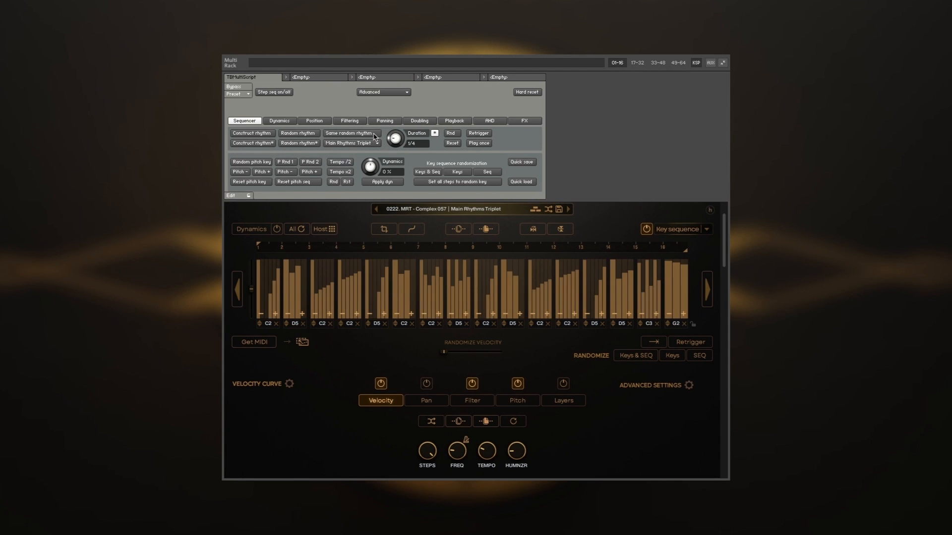
scroll(727, 236, down, 5)
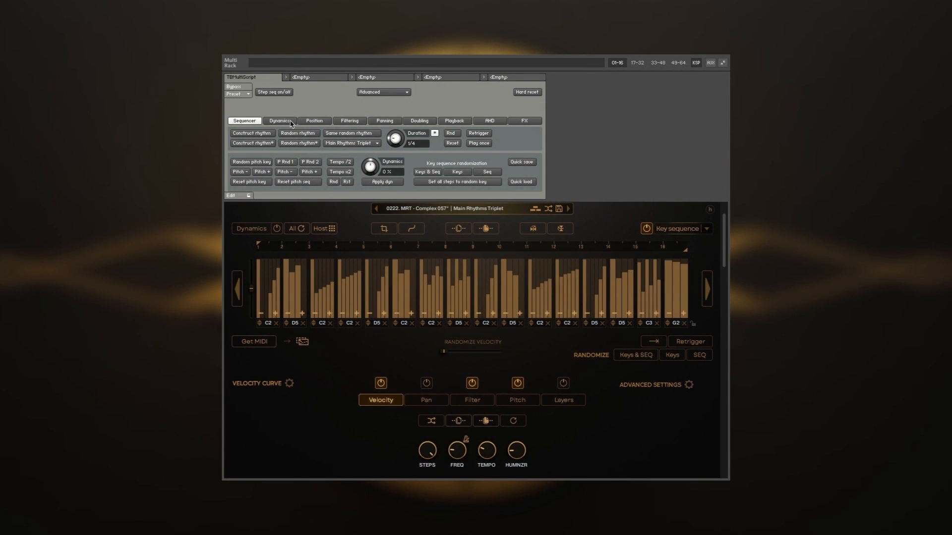
Step: Add dynamic gaps to the sequencer's dynamics and shift the dynamics randomly with Rnd dyn shift*
click(281, 122)
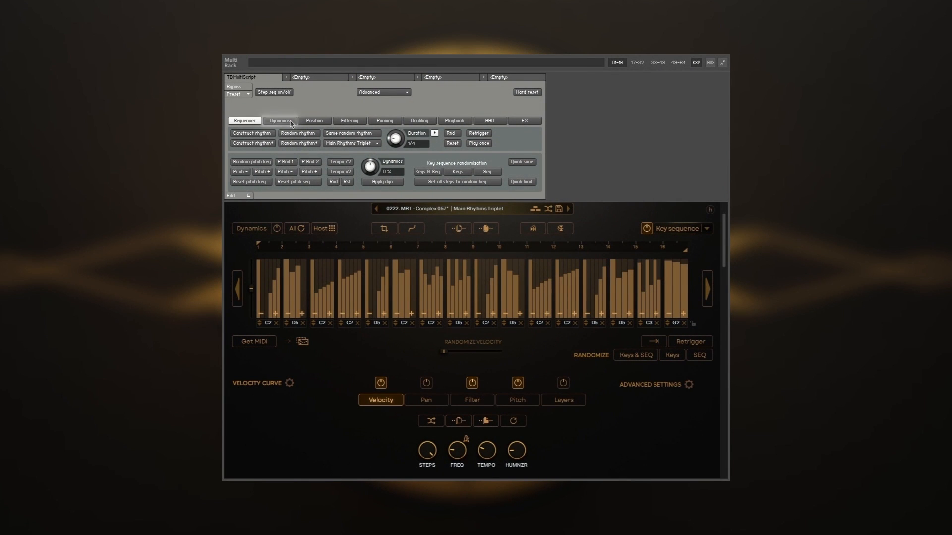
click(251, 229)
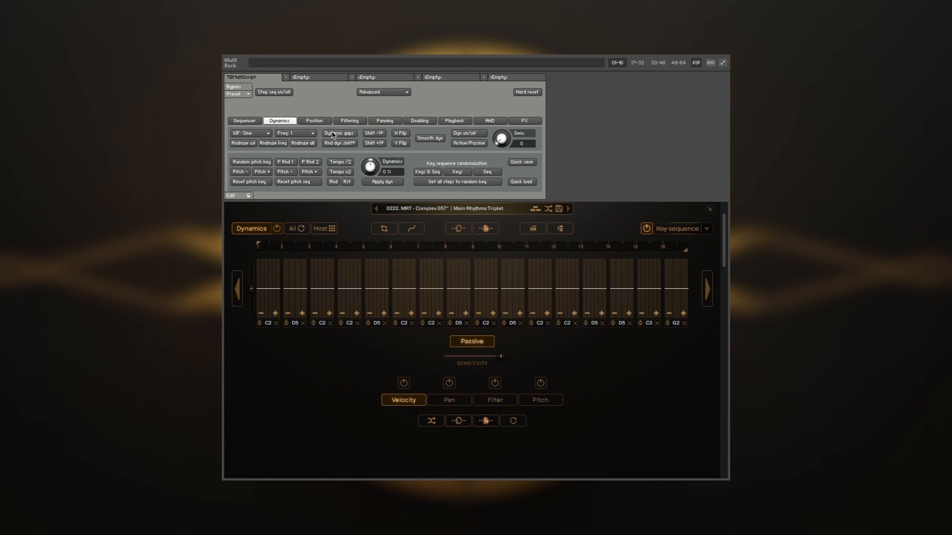
click(333, 134)
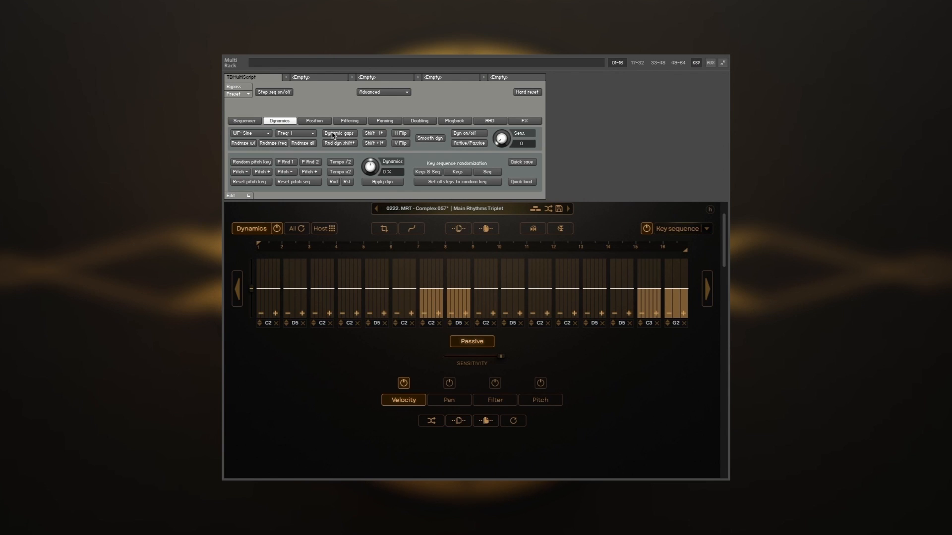
click(334, 144)
Step: Adjust the sequencer's step duration and toggle the asterisk option of the Duration control
drag(720, 243, 723, 377)
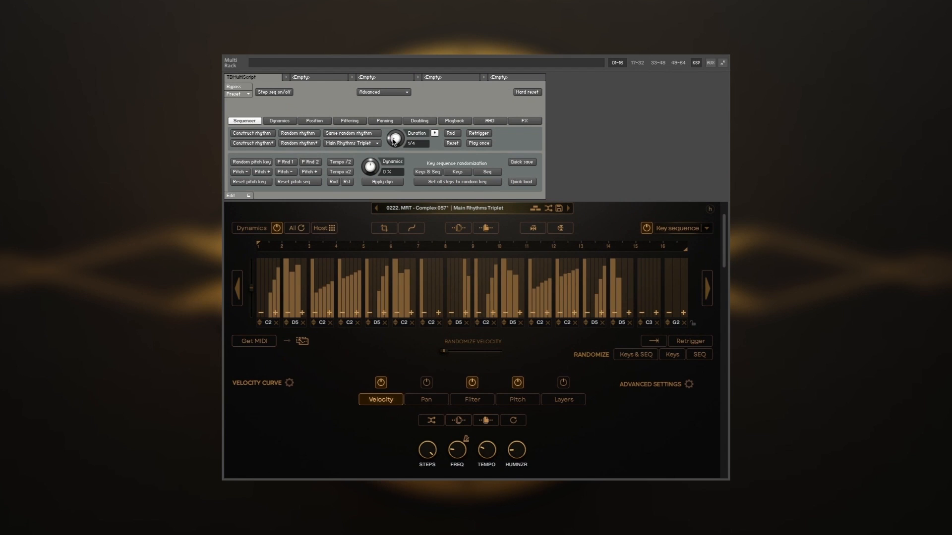
drag(394, 141, 399, 137)
click(631, 133)
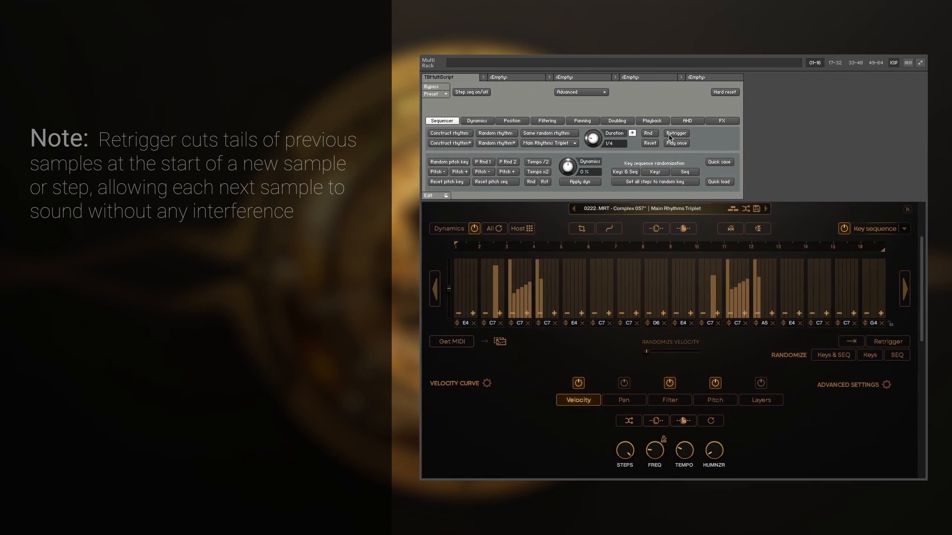
Step: Switch the sequencers' Retrigger and Play once modes for all patches
click(471, 137)
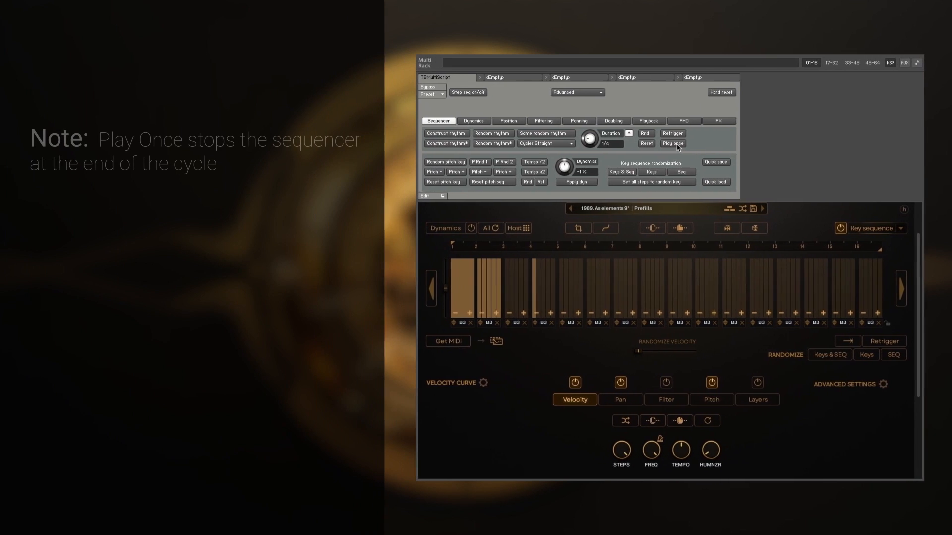
click(482, 144)
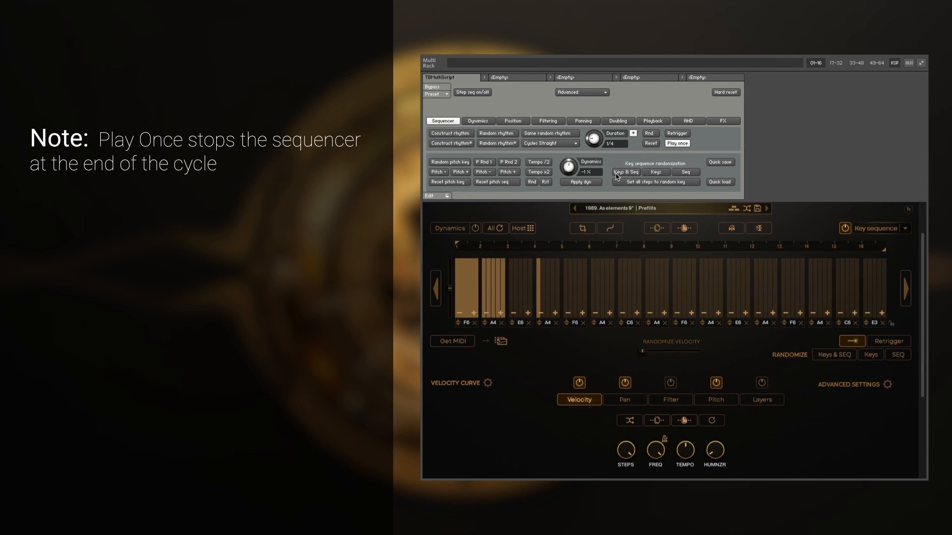
Step: Randomize both the keys and the key sequence several times in a row
click(616, 174)
click(616, 174)
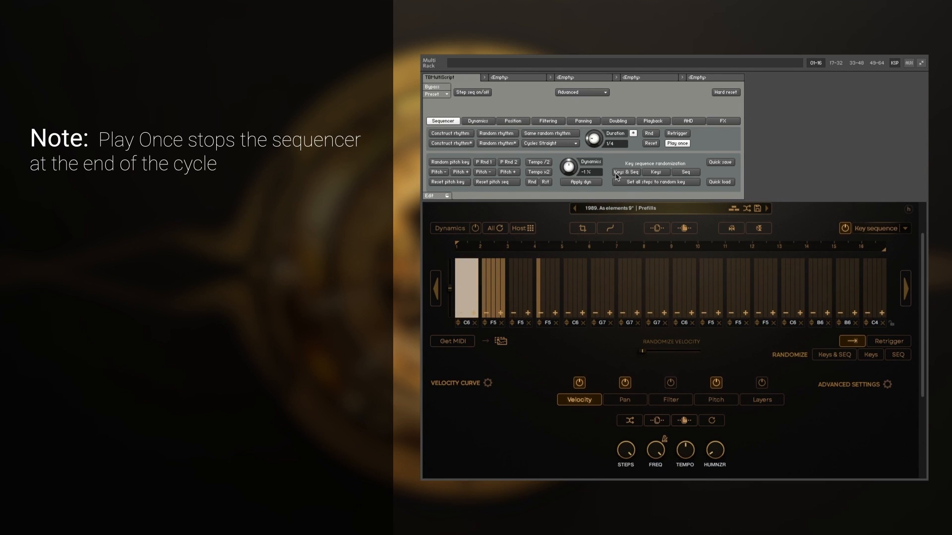
click(616, 173)
click(616, 174)
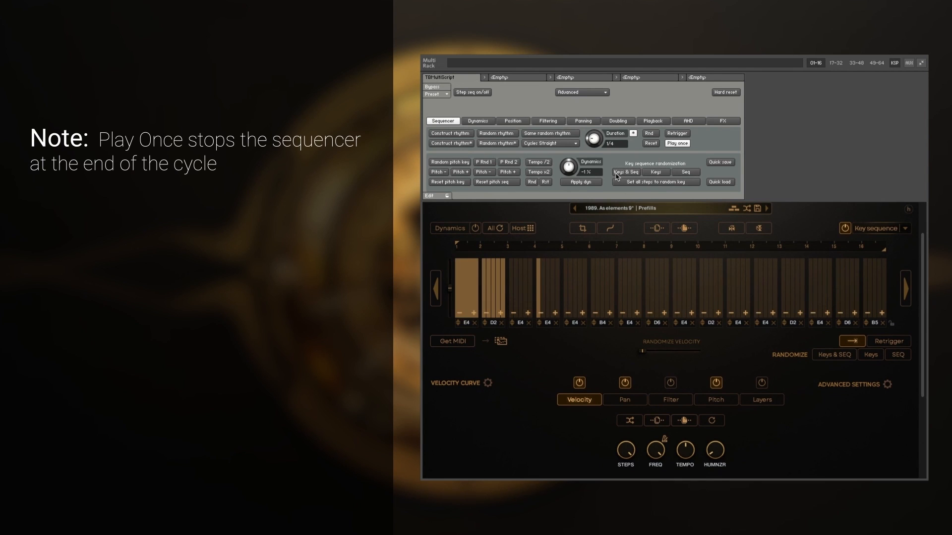
click(616, 174)
click(615, 174)
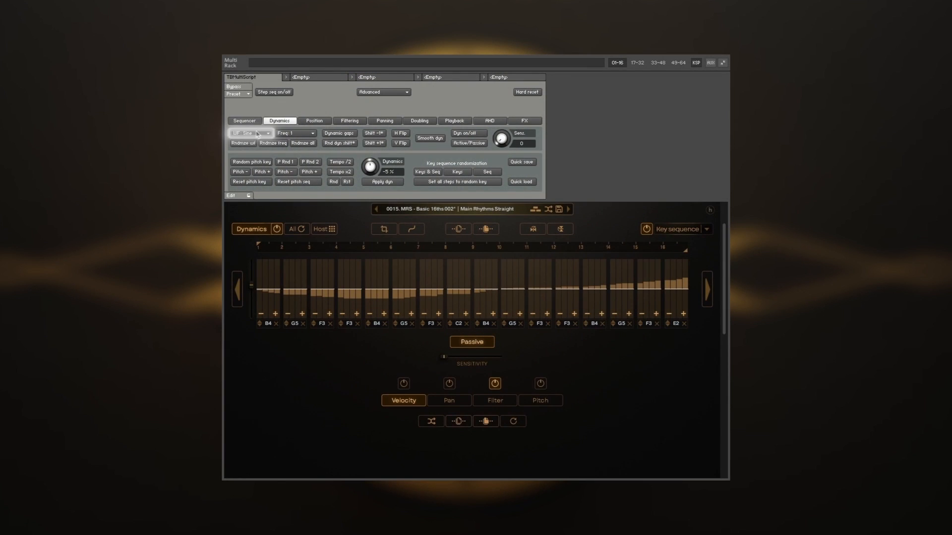
Step: Set the dynamics wave frequency to 1 and apply a random waveform at that frequency
click(257, 134)
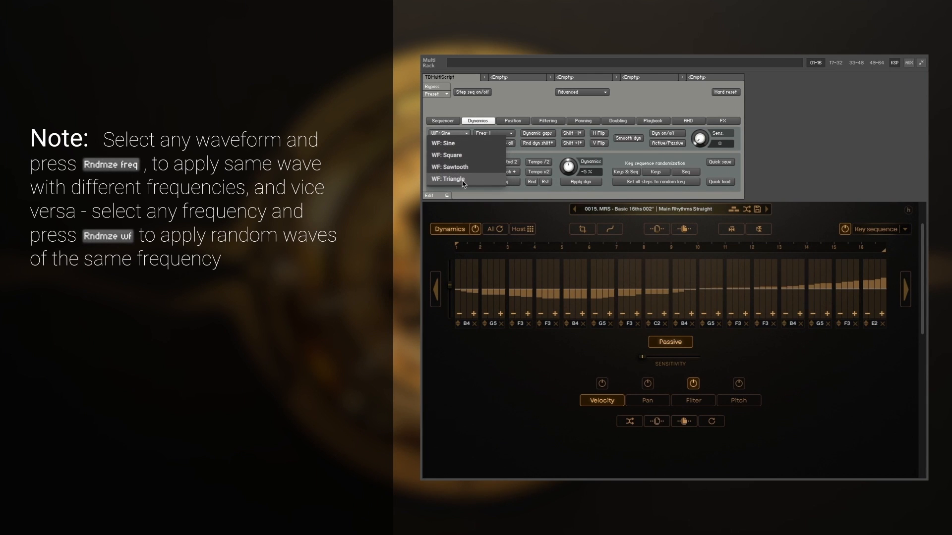
click(488, 132)
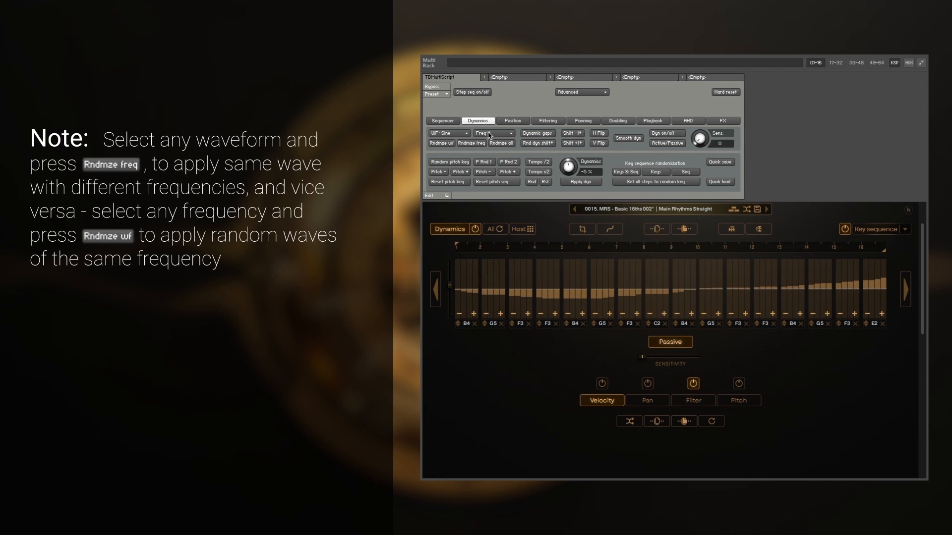
click(488, 134)
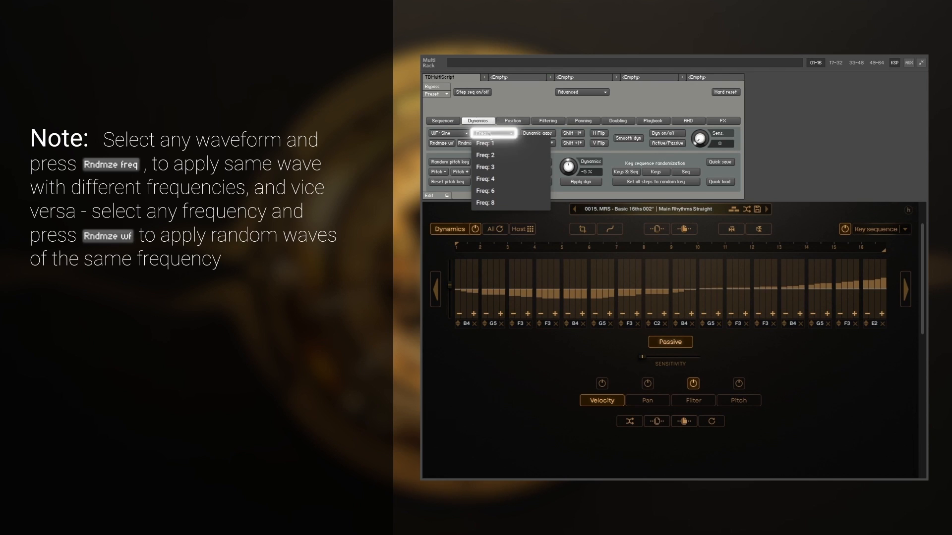
click(489, 145)
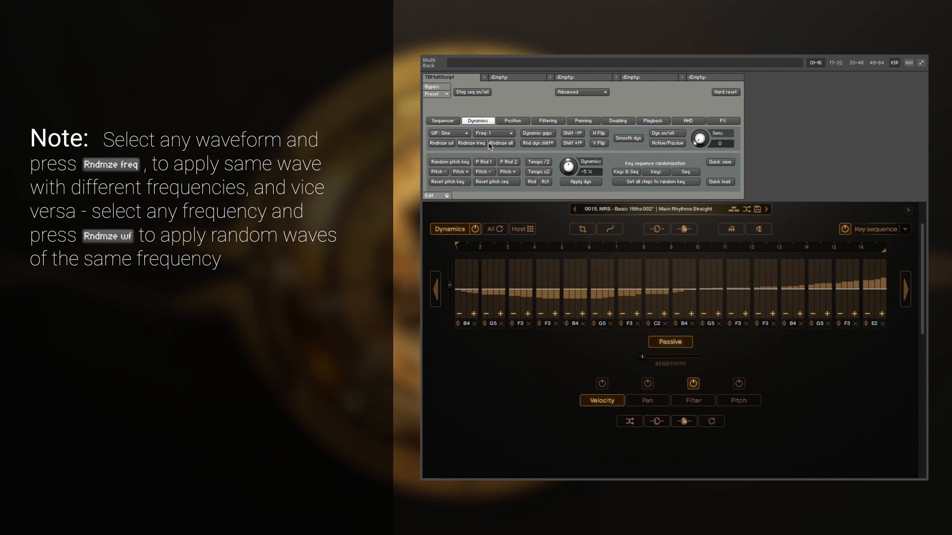
click(447, 143)
Step: Set the dynamics wave frequency to 8 and randomize the waveform several times
click(483, 134)
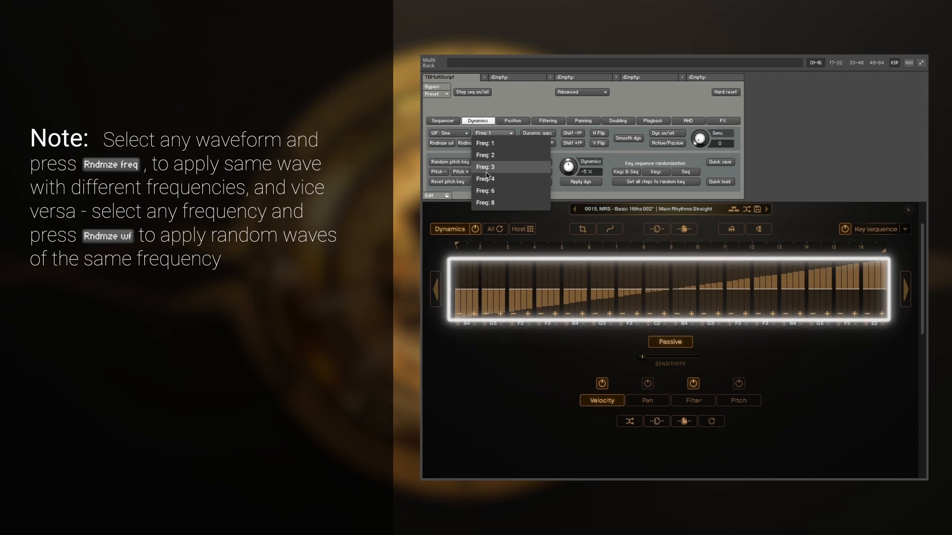
click(489, 204)
click(445, 144)
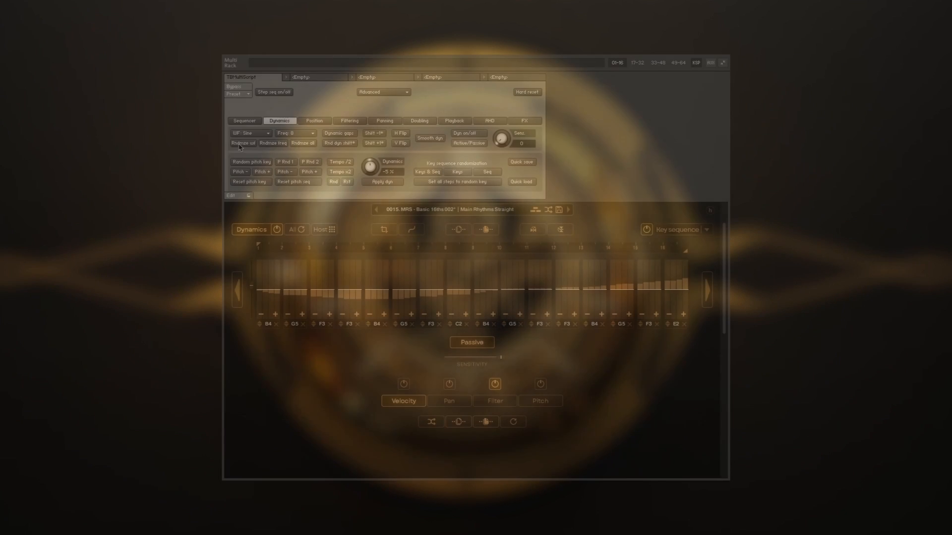
click(239, 144)
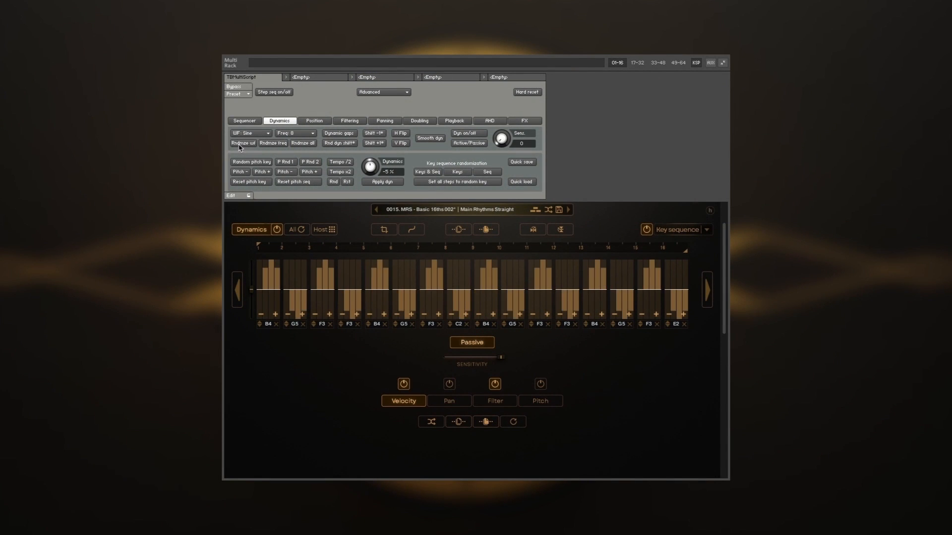
click(239, 144)
click(239, 144)
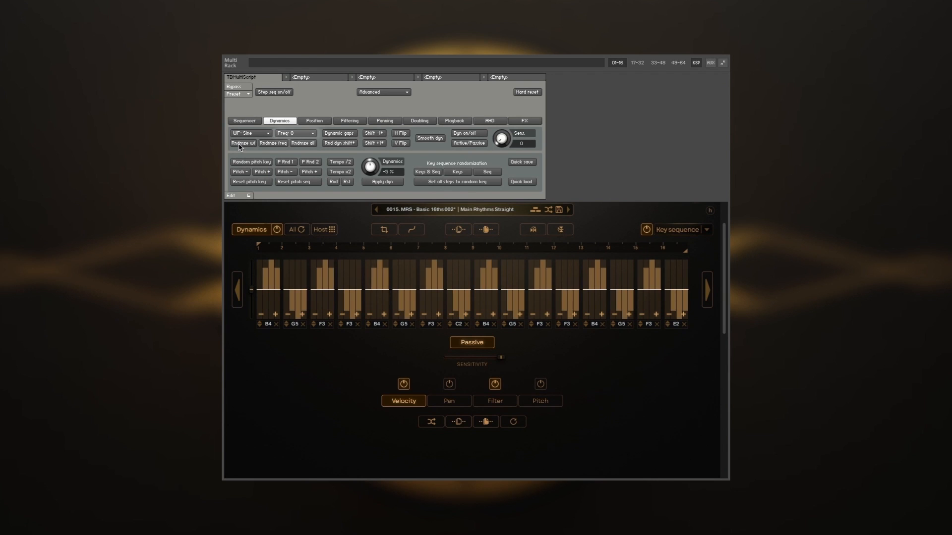
Step: Randomize the frequency of the sine dynamics wave several times
click(281, 144)
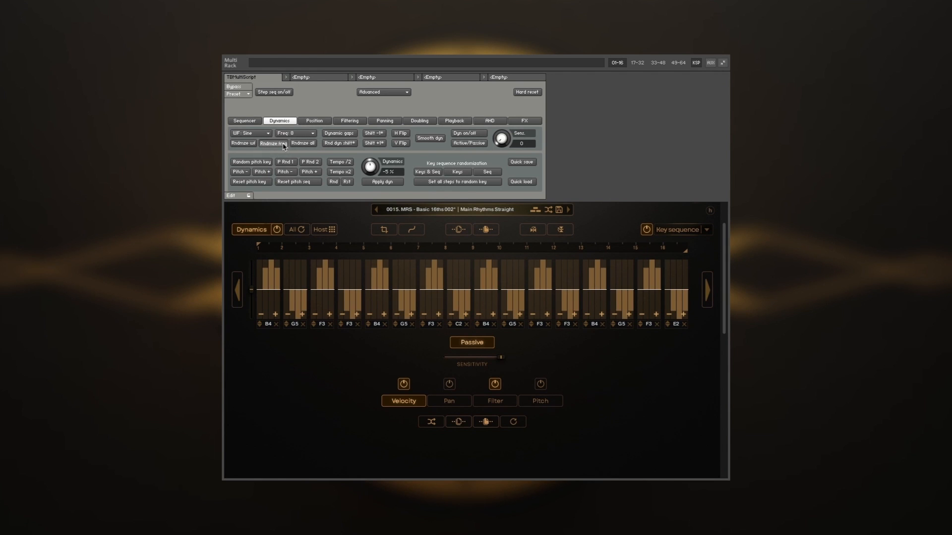
click(284, 144)
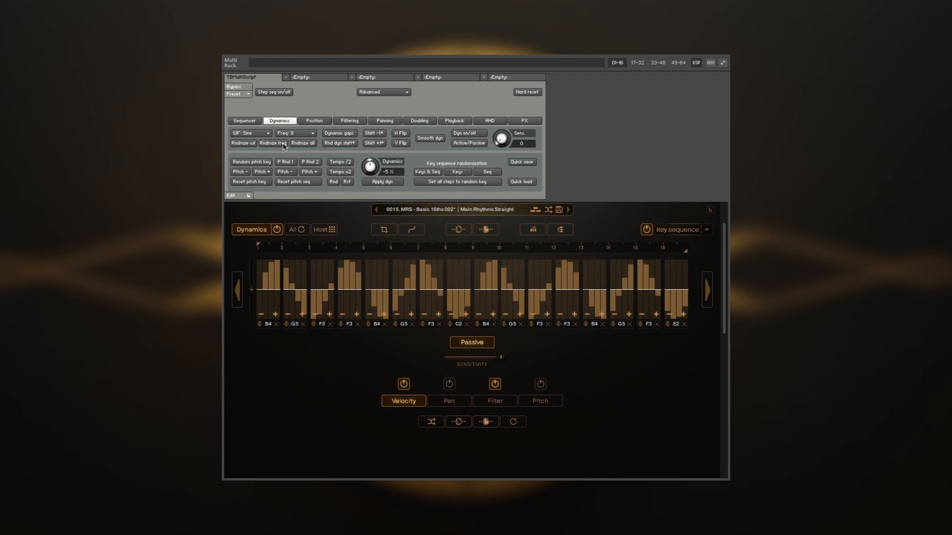
click(283, 144)
click(282, 143)
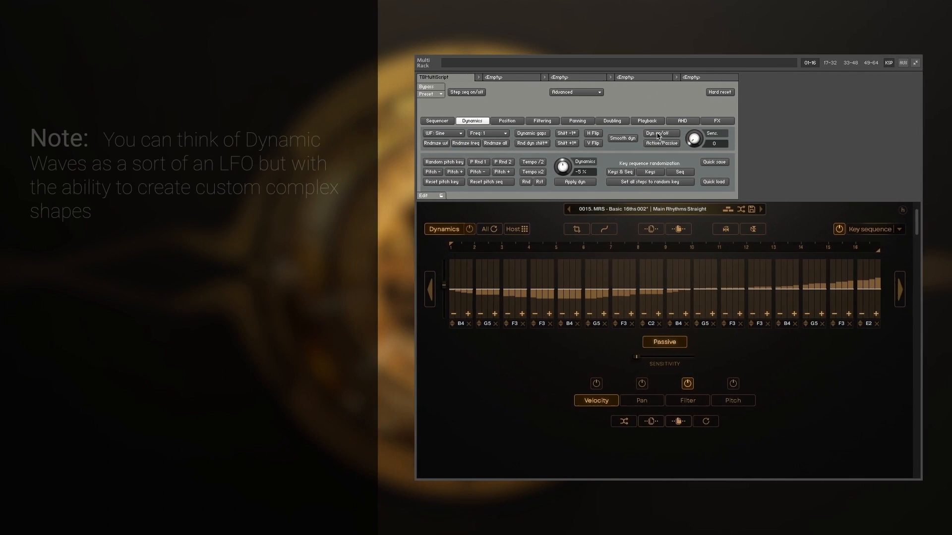
Step: Turn dynamics on for the patches and set the dynamics sensitivity to 100
click(555, 133)
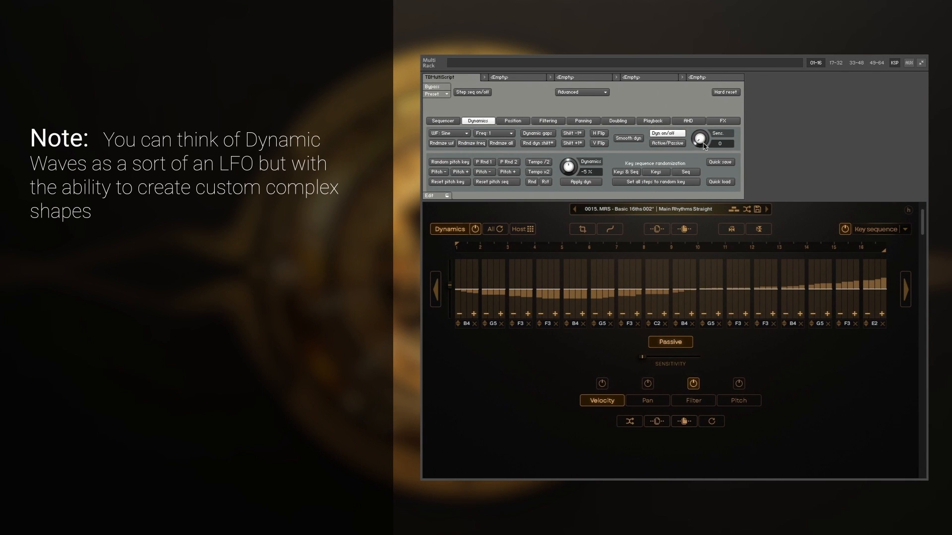
drag(704, 145, 702, 117)
Step: Set the dynamics waveform to Triangle and apply it with a random frequency
click(448, 133)
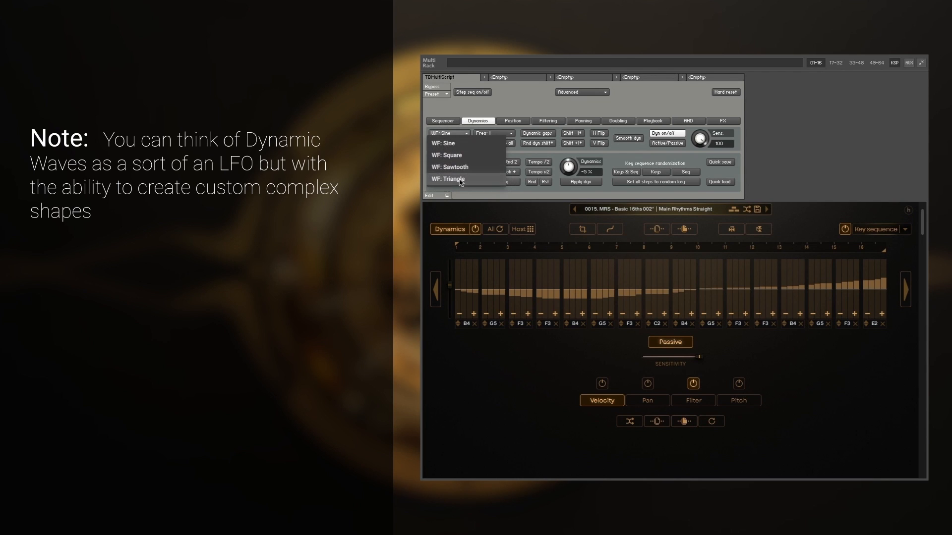
click(464, 171)
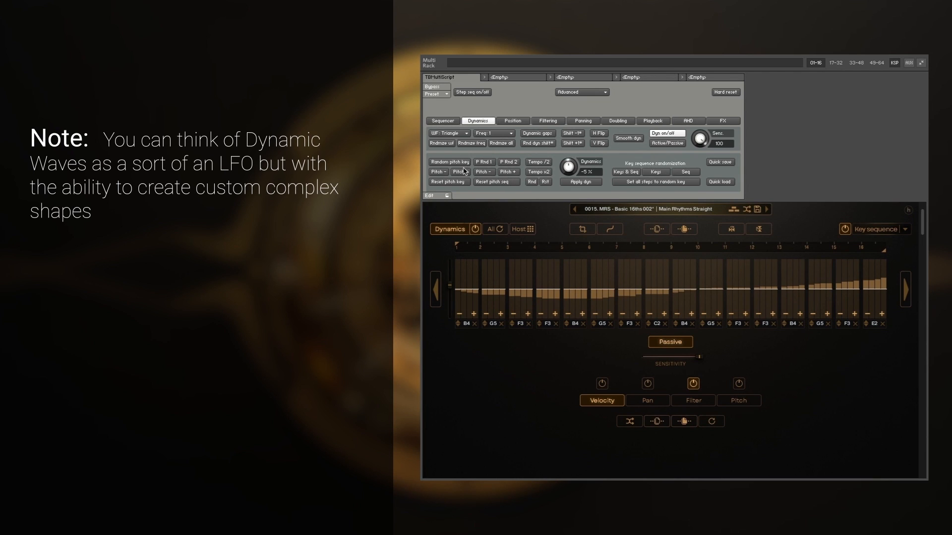
click(472, 144)
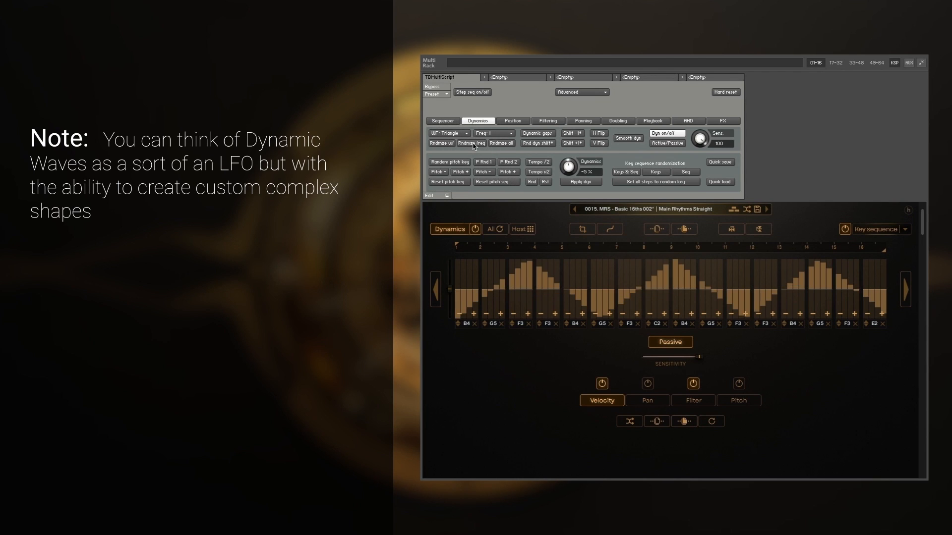
Step: Shift the triangle dynamics wave backward and forward along the sequence with Shift -1* and Shift +1*
click(572, 136)
click(573, 139)
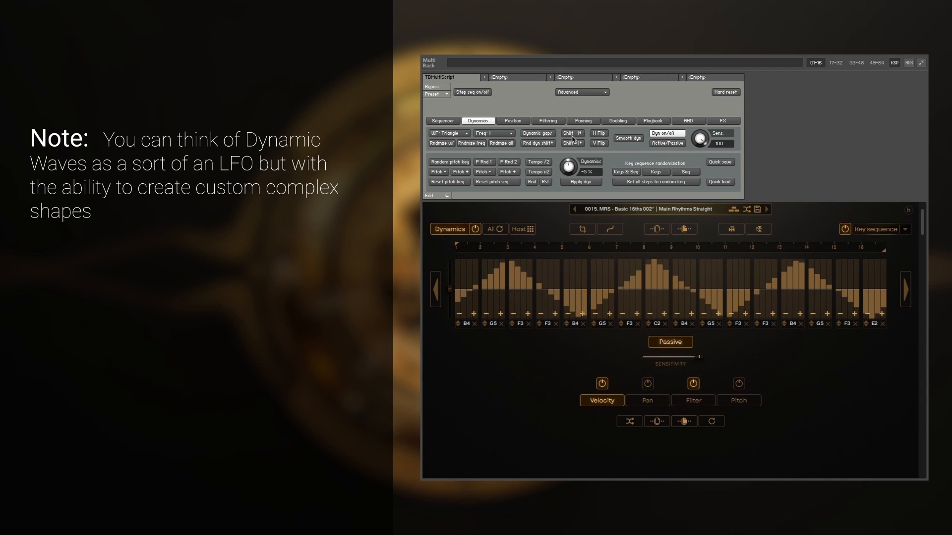
click(578, 143)
click(578, 144)
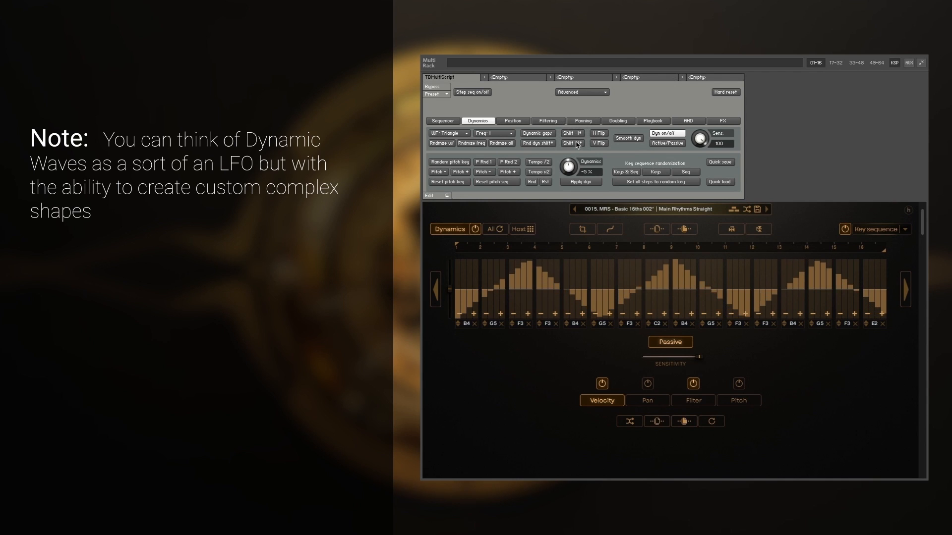
Step: Shift the triangle dynamics wave by random amounts twice with Rnd dyn shift*
click(534, 145)
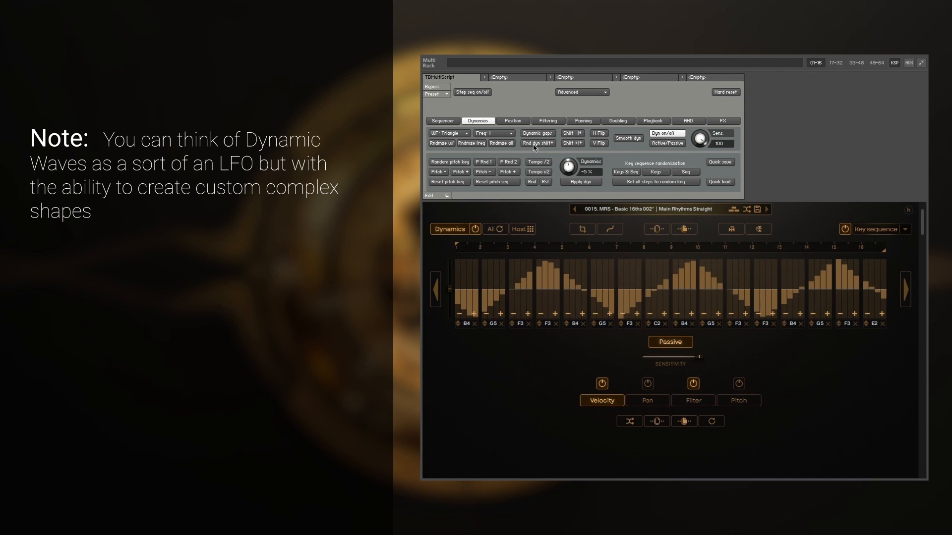
click(535, 145)
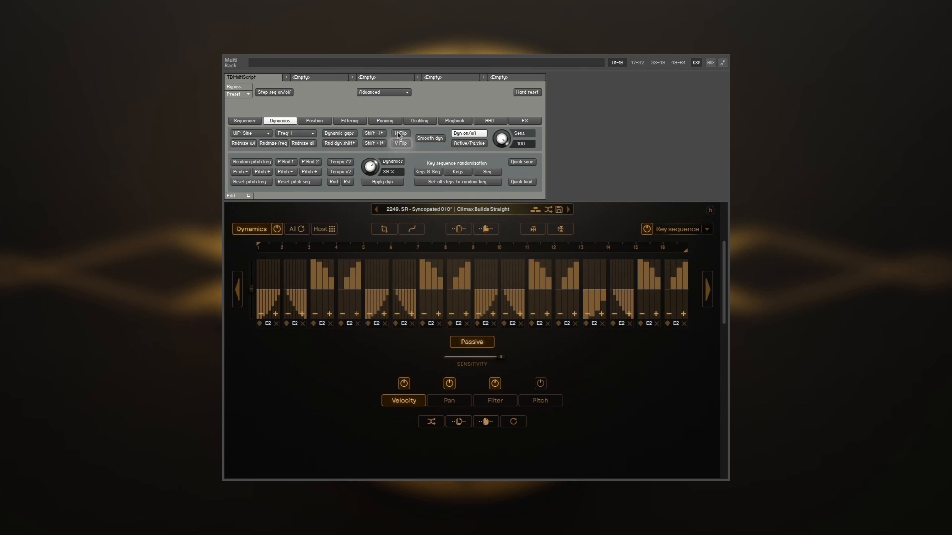
Step: Flip the dynamics wave vertically and smooth it three times
click(401, 144)
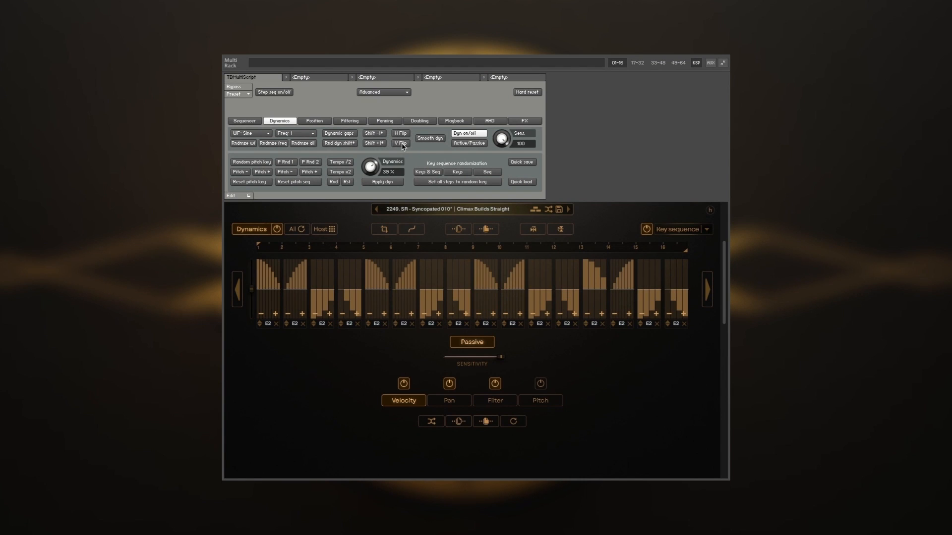
click(441, 139)
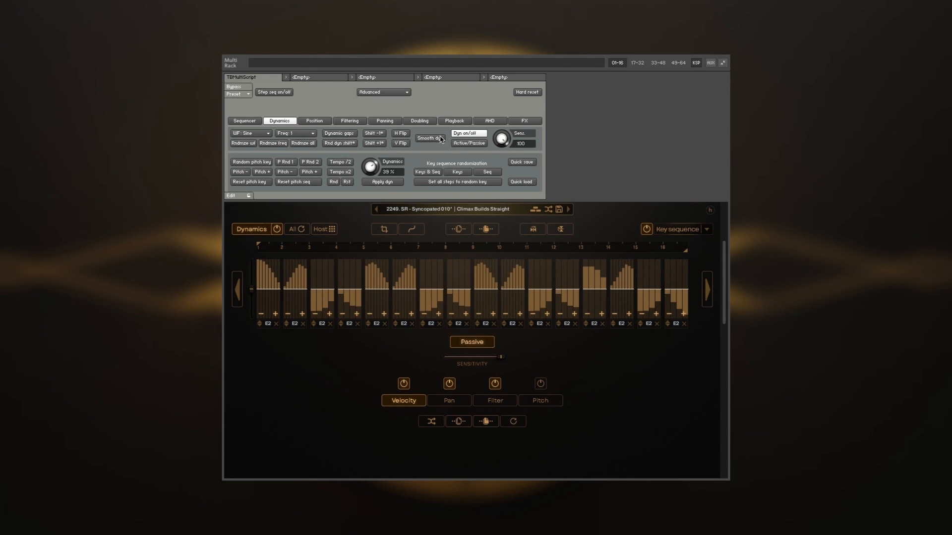
click(441, 140)
click(441, 139)
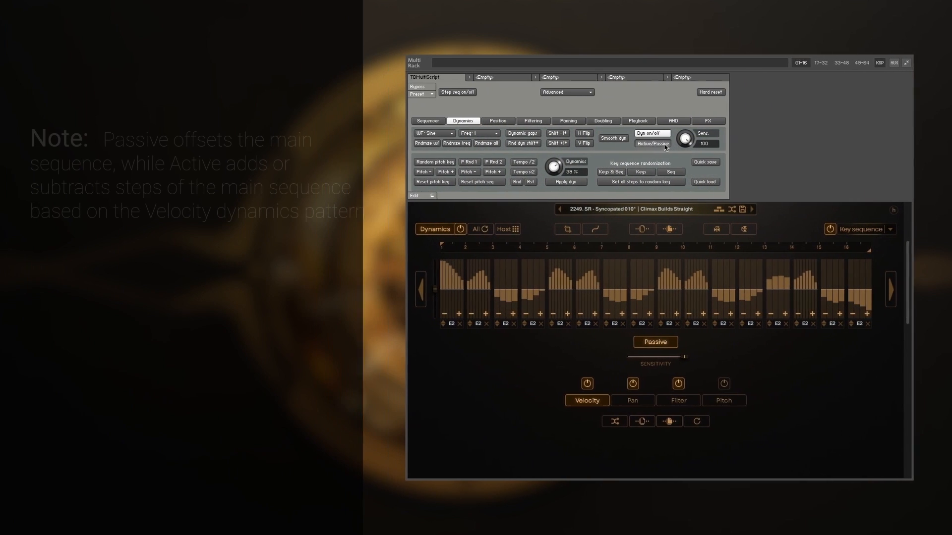
Step: Toggle the Active/Passive dynamics mode and lower the dynamics sensitivity
click(665, 145)
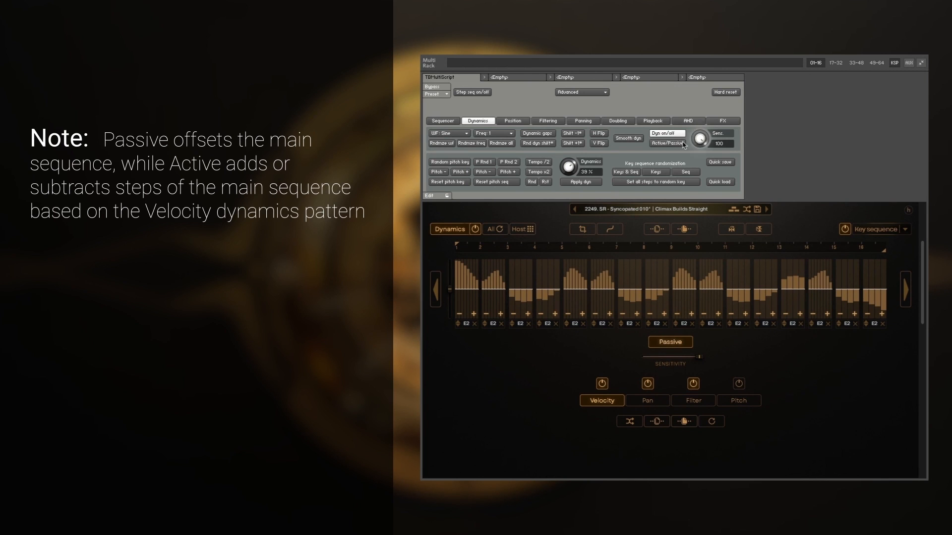
drag(701, 141, 702, 197)
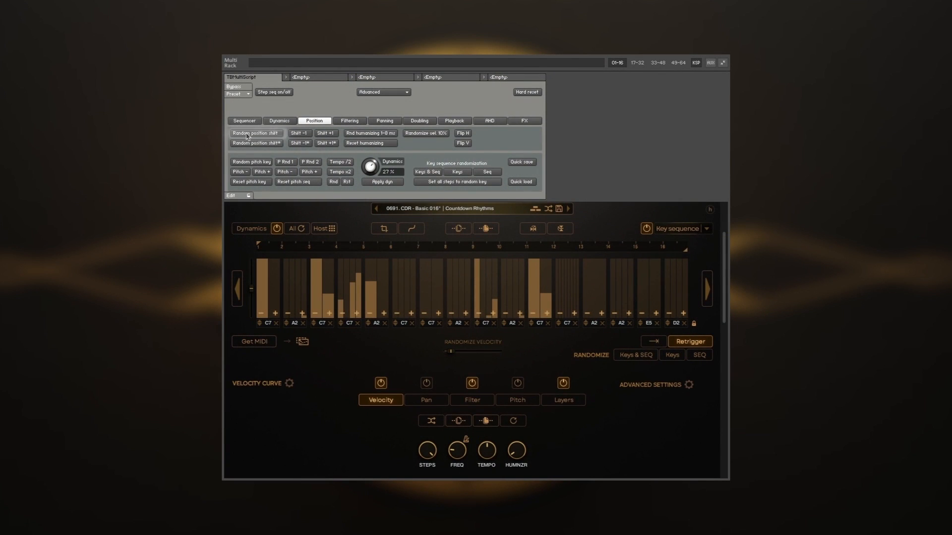
Step: Randomly shift the position of the velocity sequences several times using Random position shift and Random position shift*
click(247, 134)
click(247, 135)
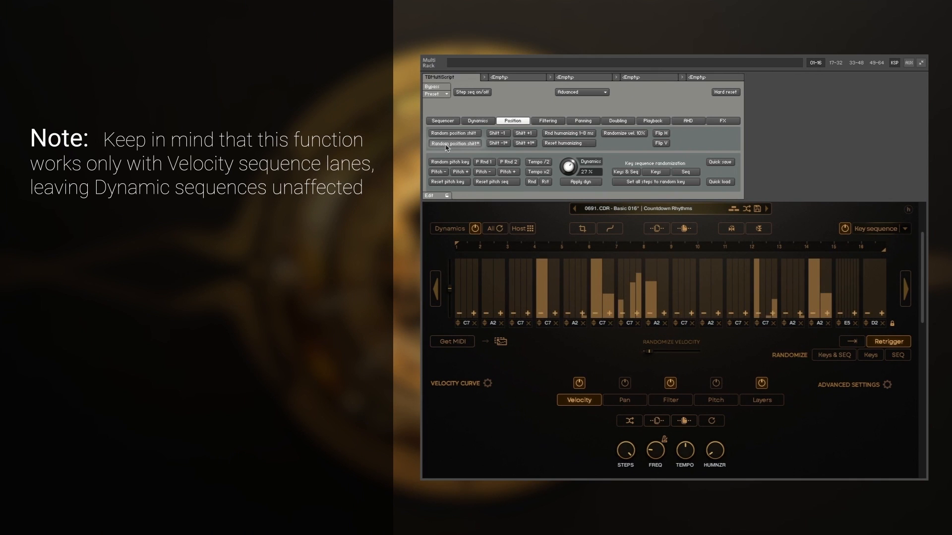
click(446, 145)
click(447, 145)
click(446, 145)
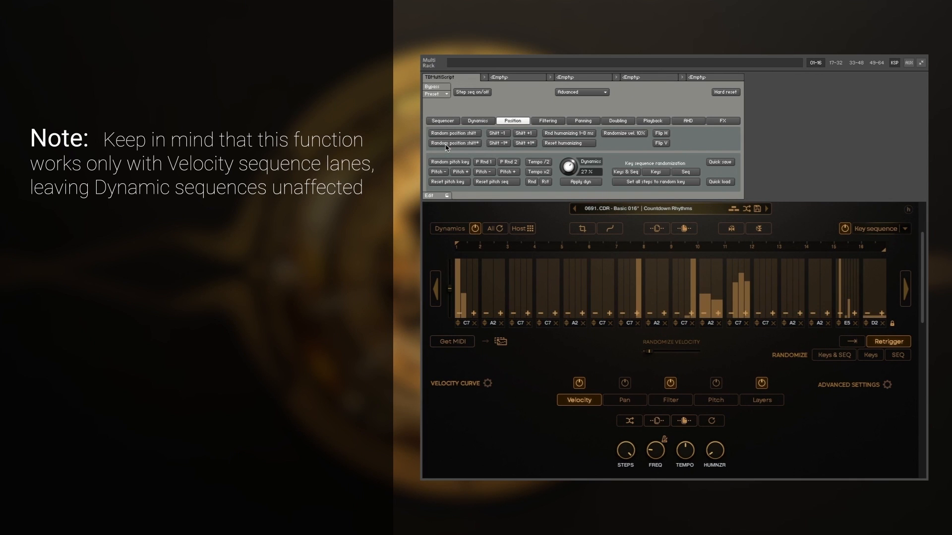
click(446, 144)
Step: Shift the velocity sequences backward twice with Shift -1 and forward twice with Shift +1
click(509, 135)
click(508, 134)
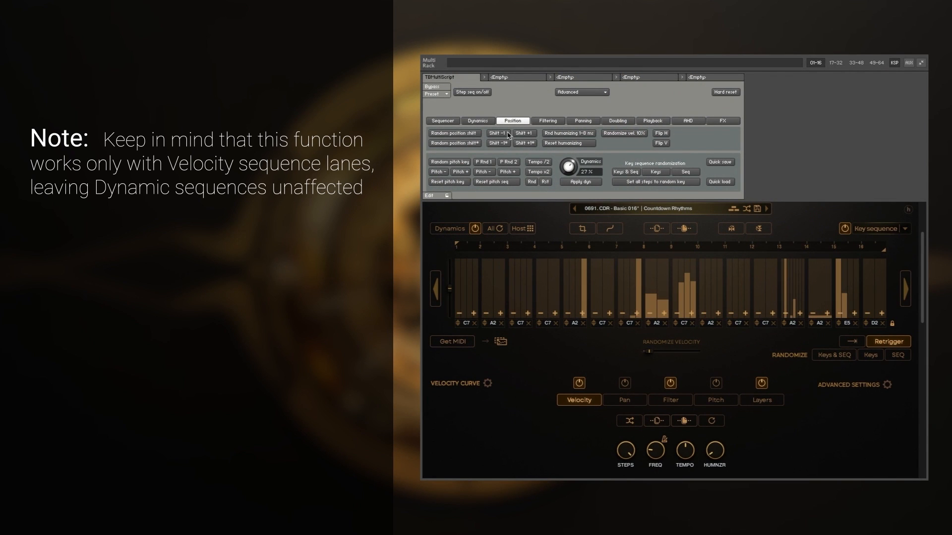
click(531, 137)
click(531, 137)
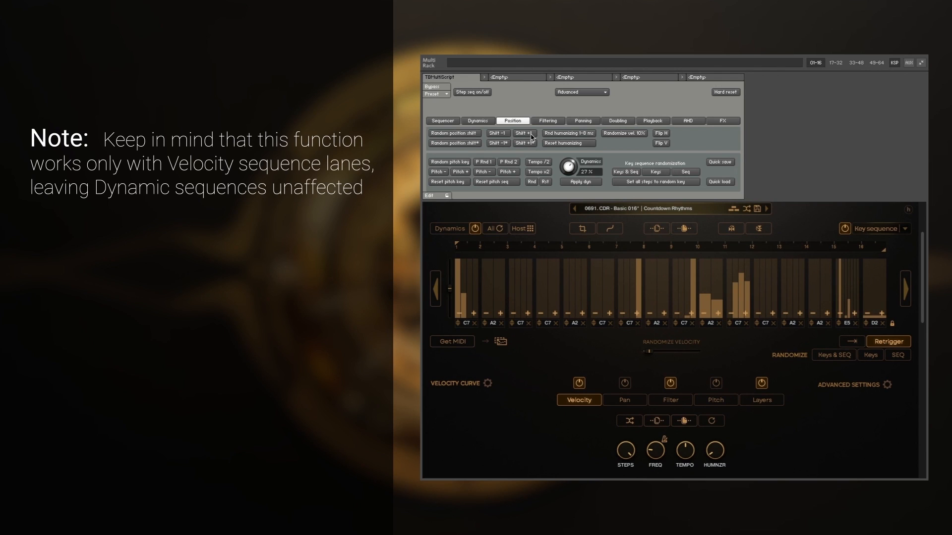
Step: Shift the velocity sequences backward and forward several times with Shift -1* and Shift +1*
click(506, 143)
click(507, 143)
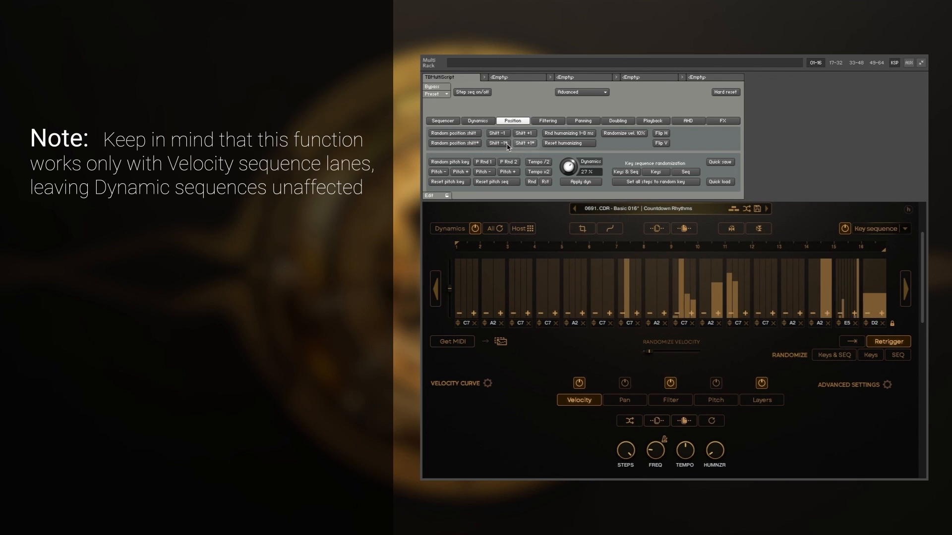
click(507, 143)
click(506, 143)
click(524, 144)
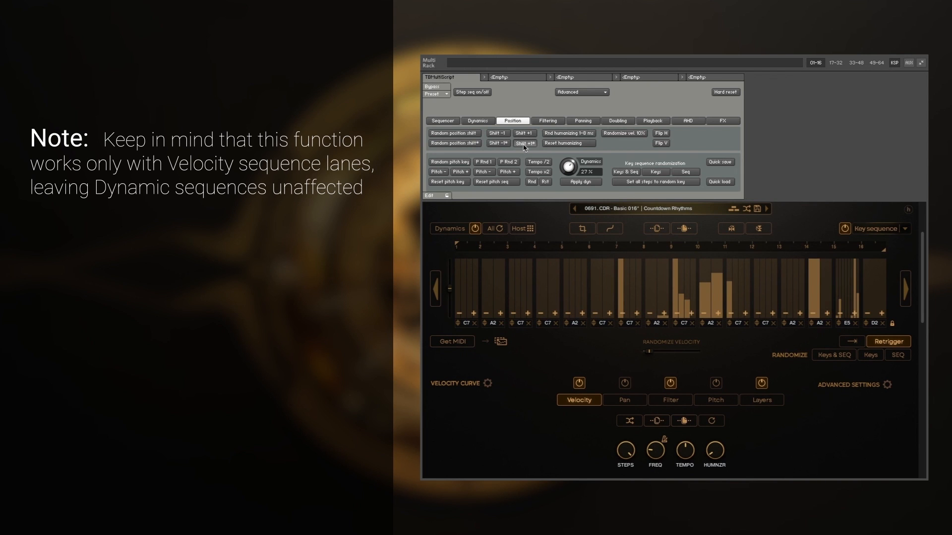
click(525, 143)
click(524, 144)
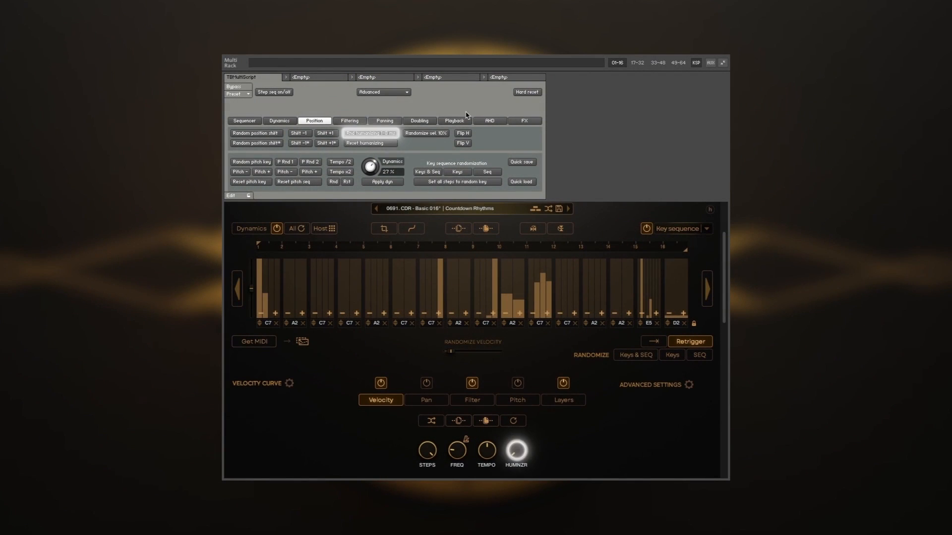
Step: Reset the sequencer humanizing and randomize the velocities by 10%
click(379, 144)
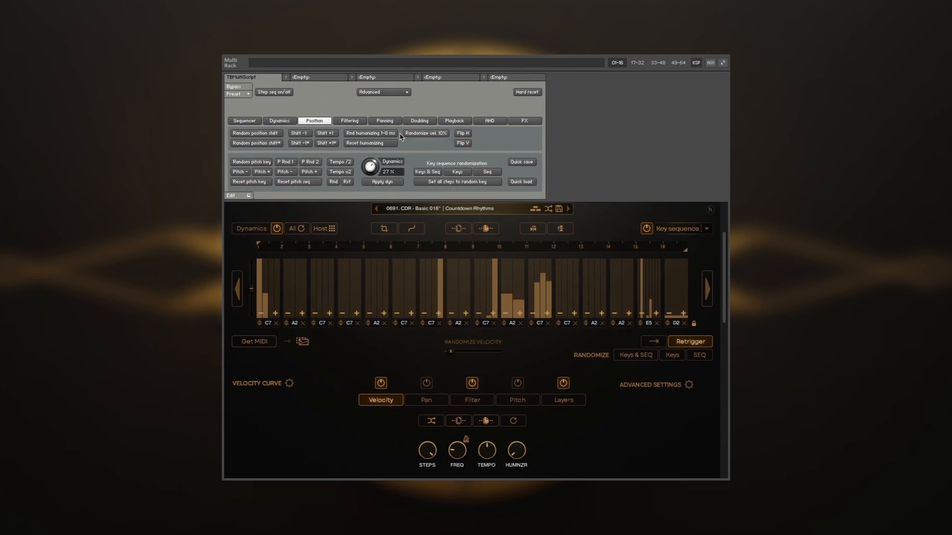
click(414, 134)
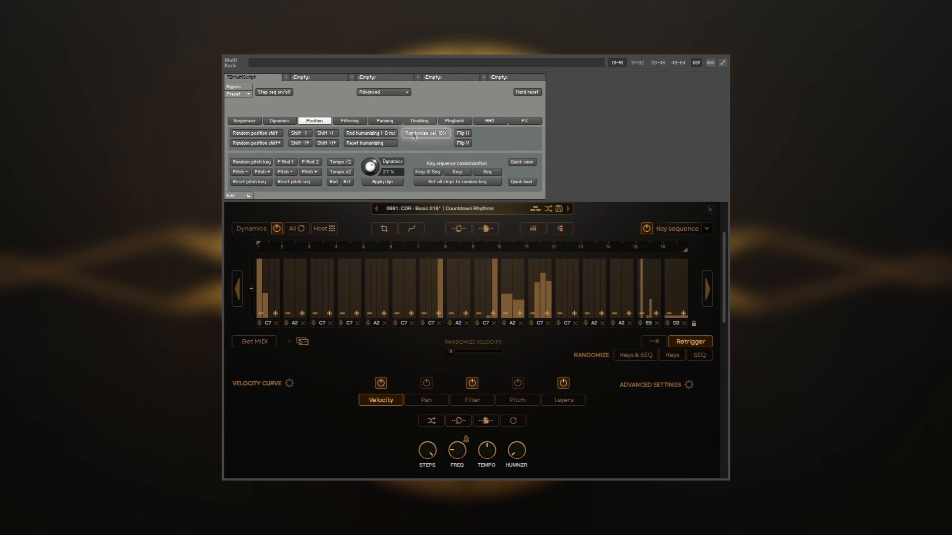
click(414, 134)
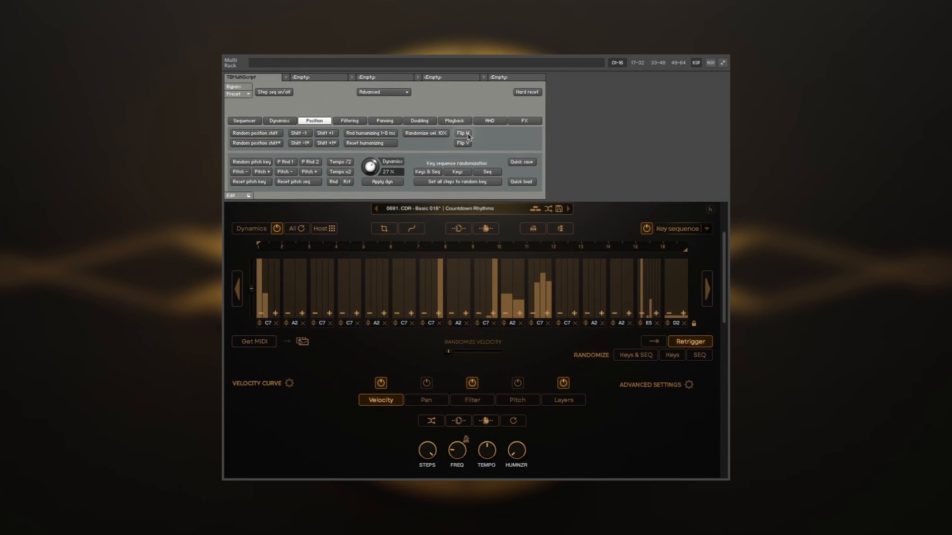
Step: Flip the velocity sequences of the loaded patches horizontally and vertically
click(464, 142)
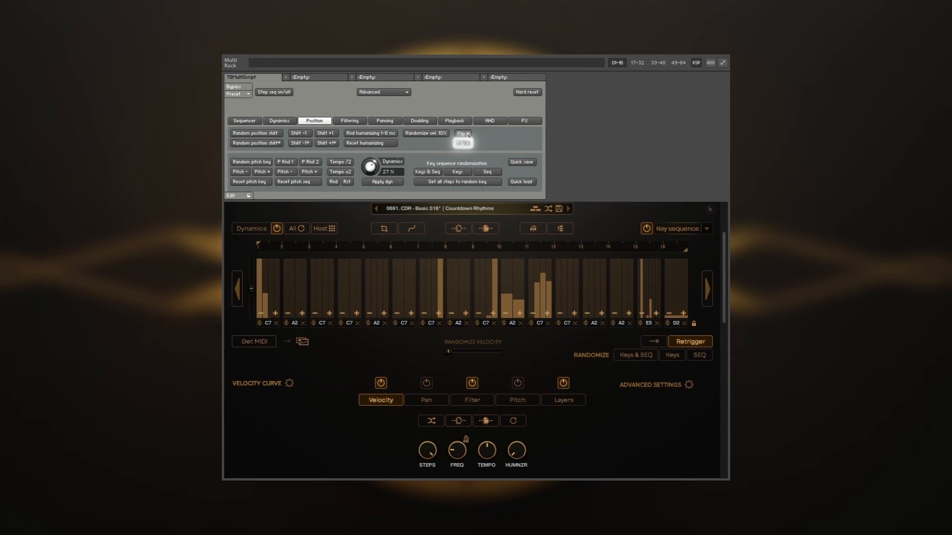
click(467, 134)
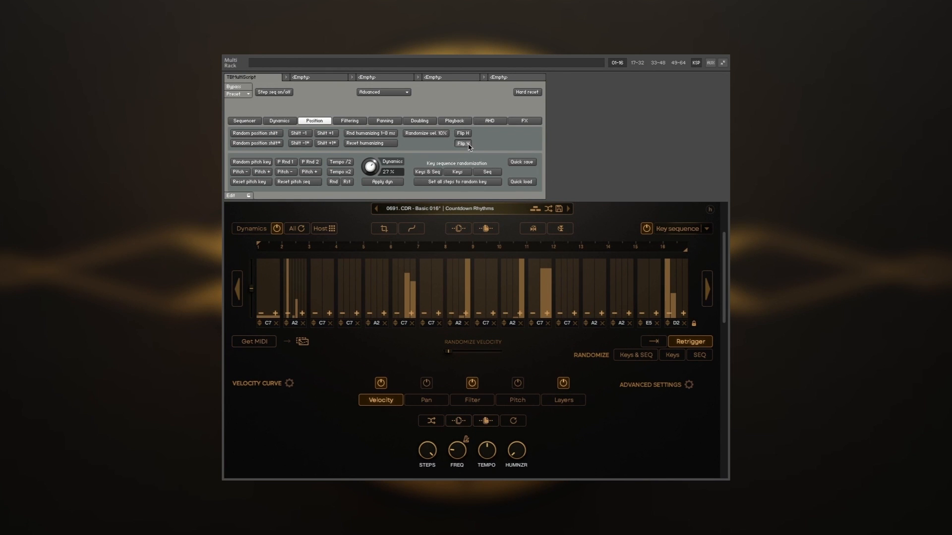
click(468, 144)
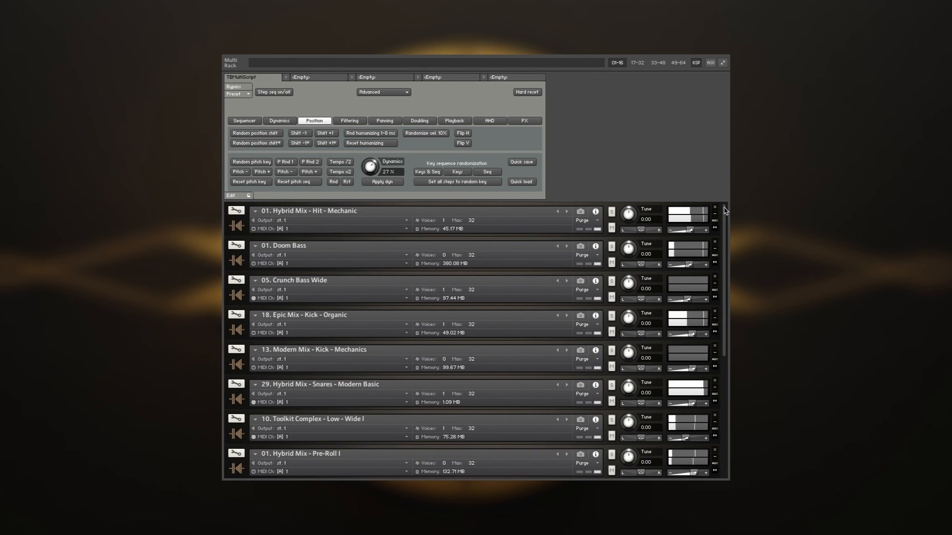
drag(725, 210, 728, 243)
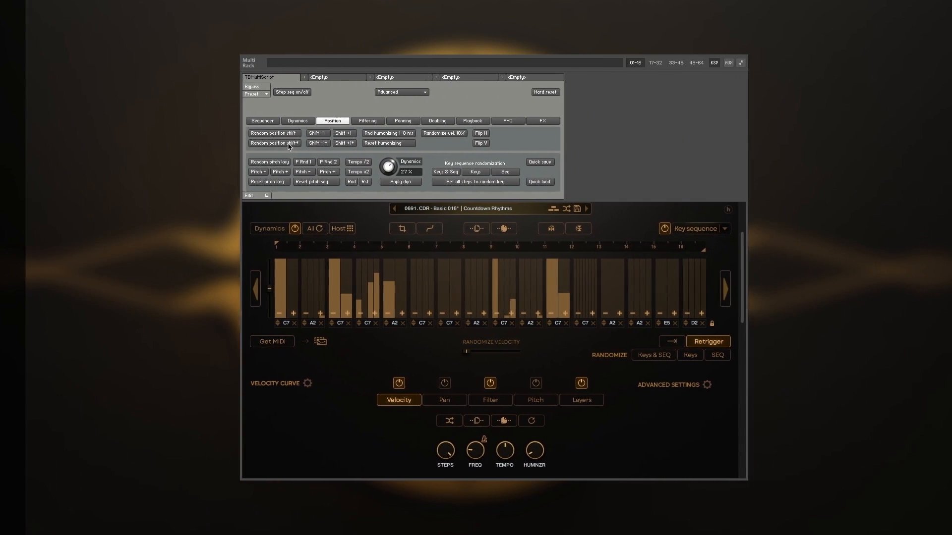
click(468, 143)
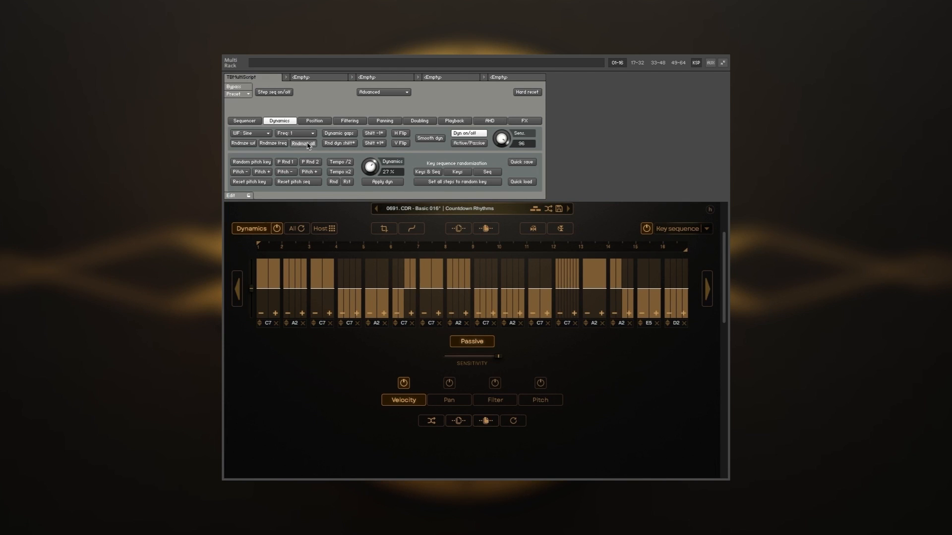
Step: Randomize the dynamics waves with Rndmze all and look over the loaded patches in the rack
click(307, 144)
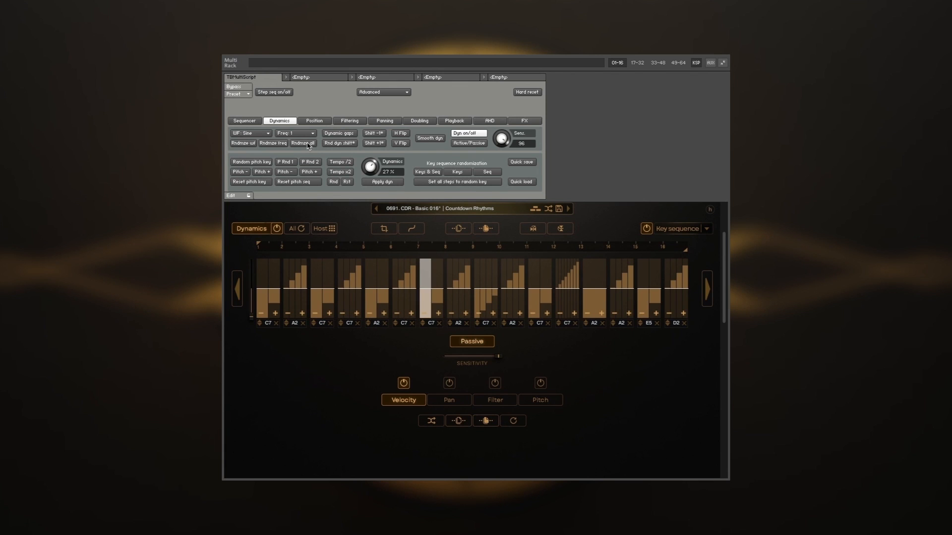
drag(727, 254, 730, 271)
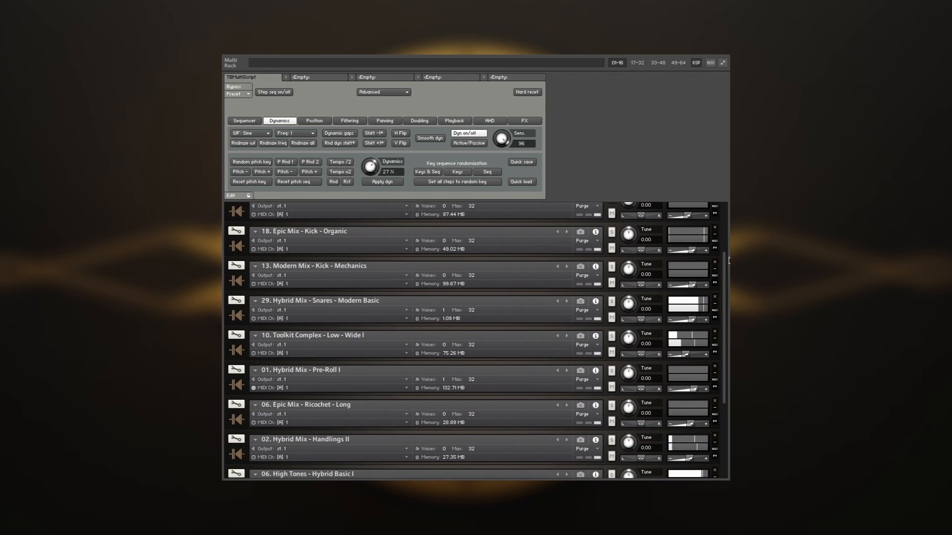
scroll(473, 341, down, 2)
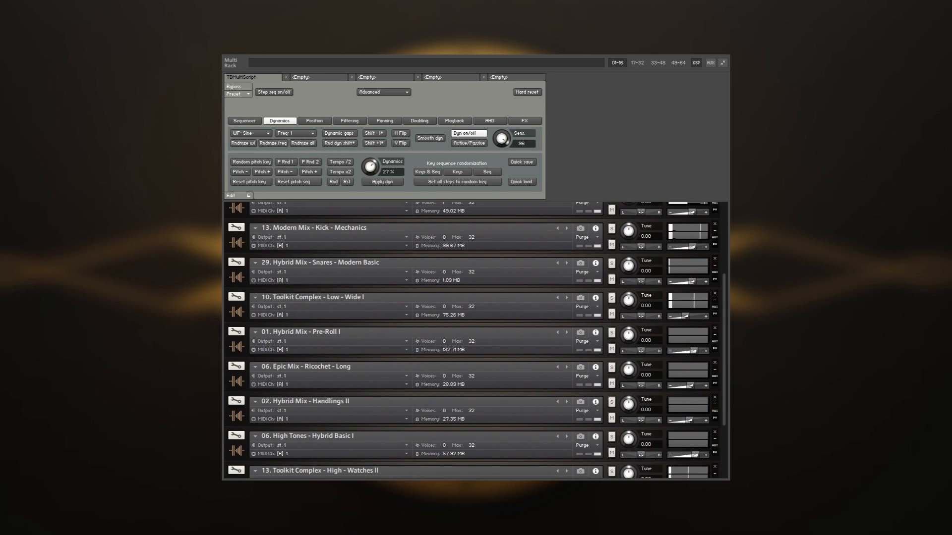
scroll(473, 341, down, 2)
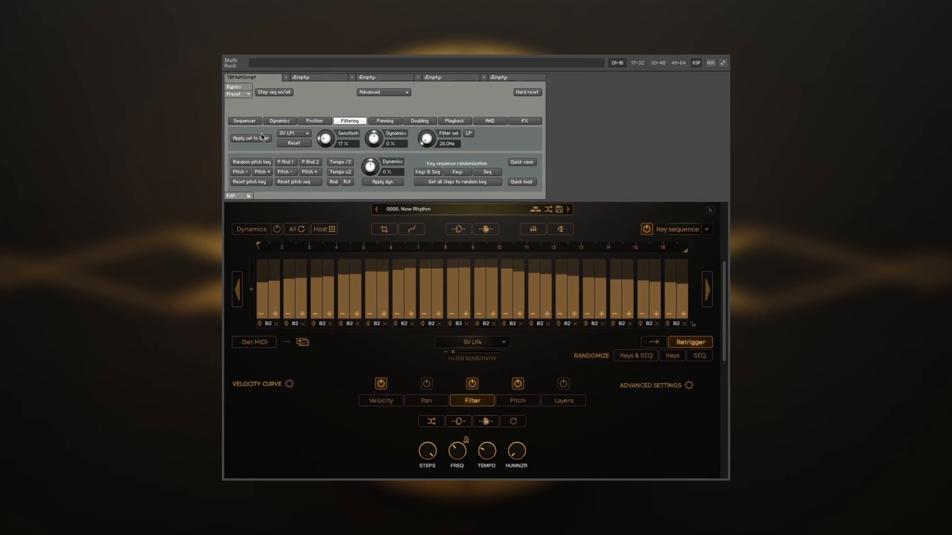
Step: Apply the velocity sequence values to the filter sequence
click(261, 138)
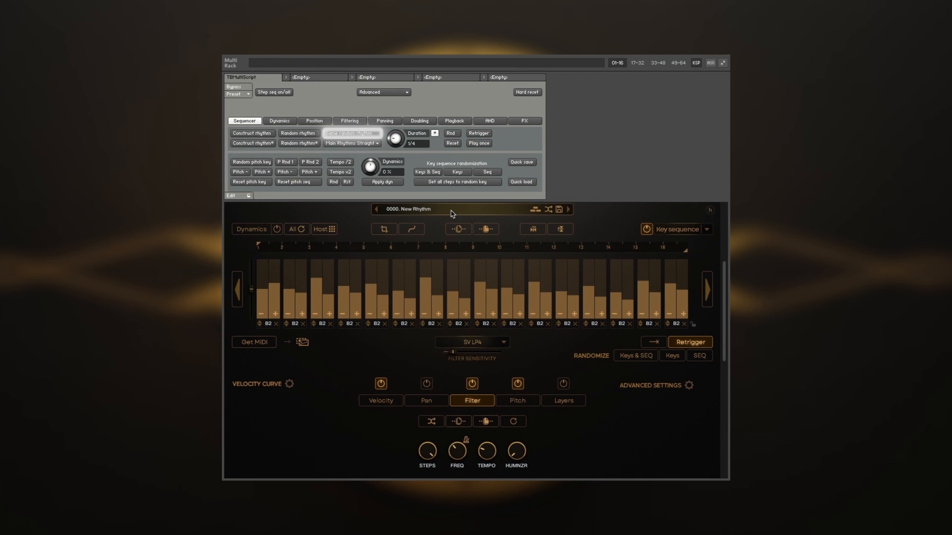
click(452, 214)
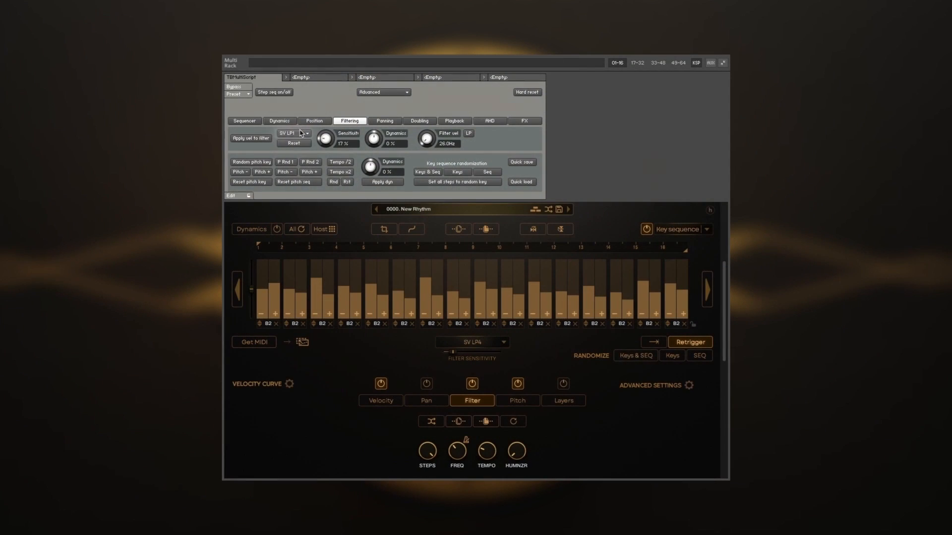
Step: Review the available low-pass filter types and reset the filter sequences
click(303, 134)
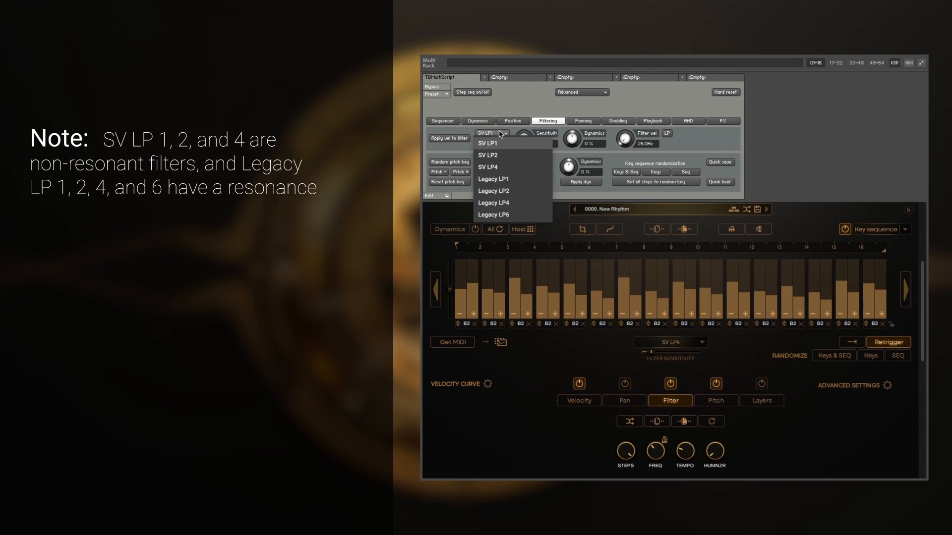
click(500, 134)
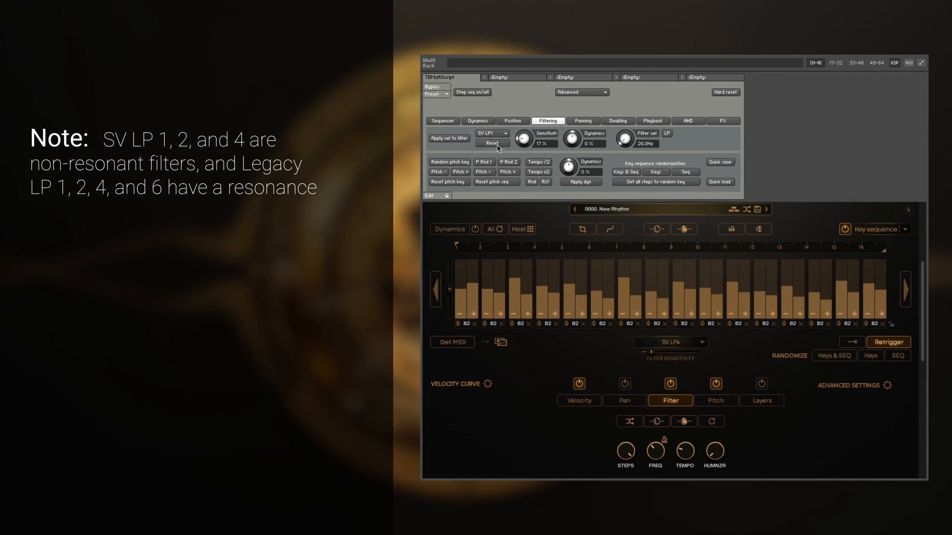
click(498, 147)
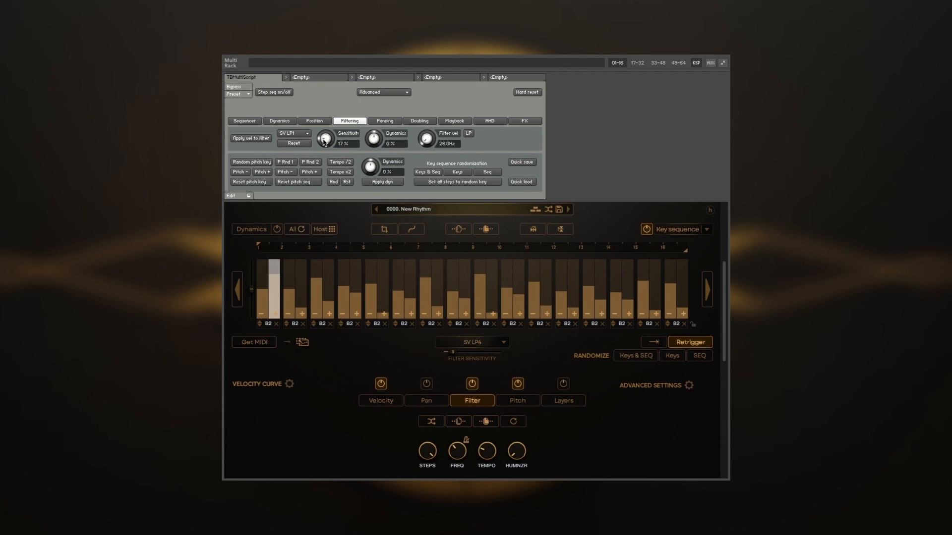
Step: Set the filter sensitivity to 30%, and sweep the filter dynamics down to -94% and up to 100%
mouse_move(325, 142)
mouse_down()
mouse_move(322, 45)
mouse_move(328, 126)
mouse_up()
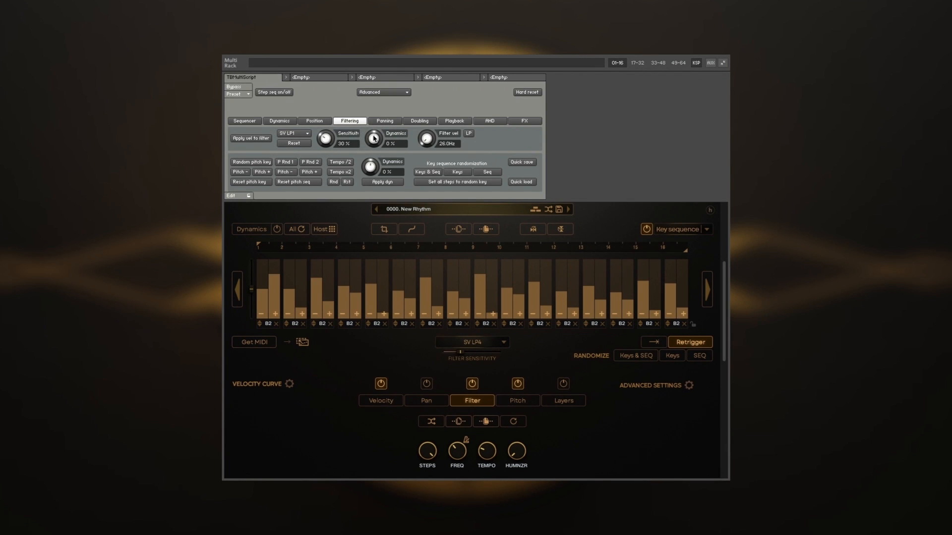
drag(374, 139, 346, 192)
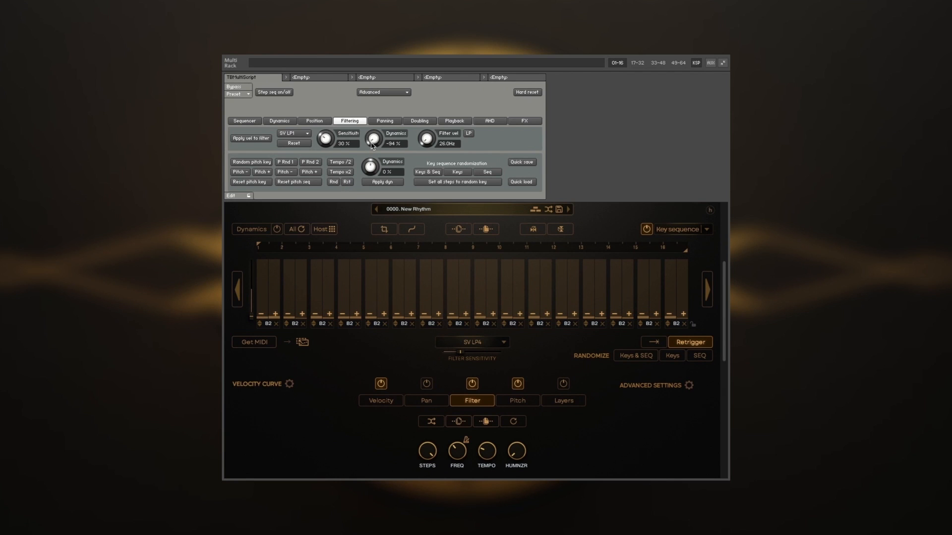
drag(371, 143, 386, 20)
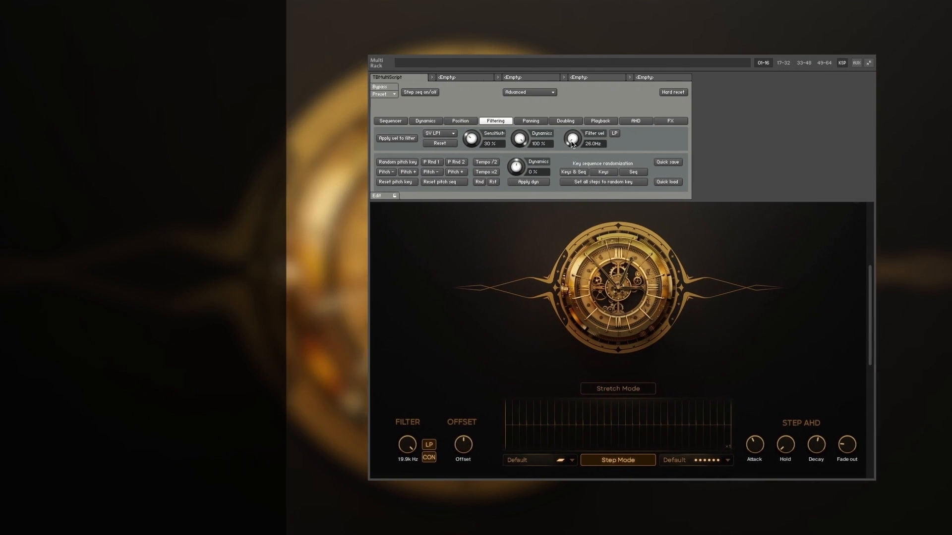
Step: Set the velocity-based filter cutoff to 26.0 Hz for the patches
drag(625, 144, 618, 169)
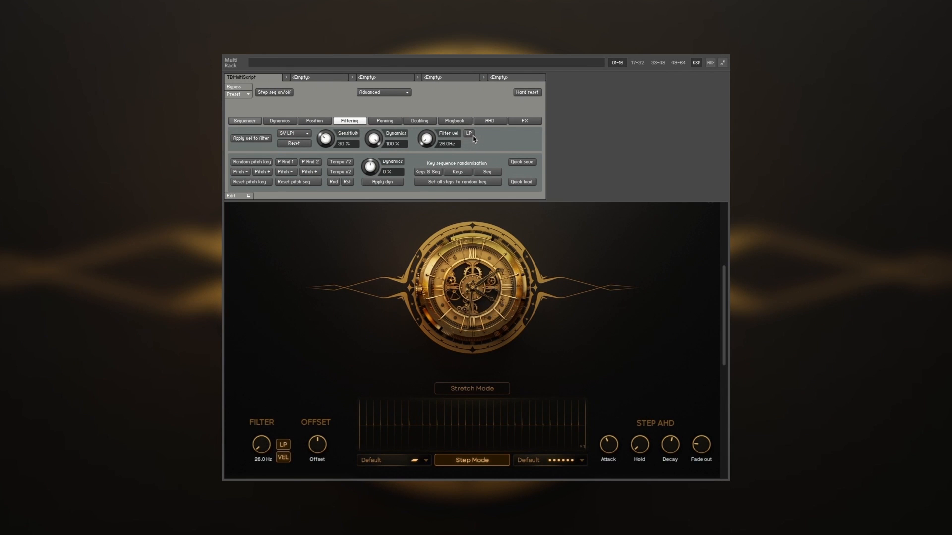
Step: Toggle the low-pass option of the velocity-based filter for the patches
click(469, 133)
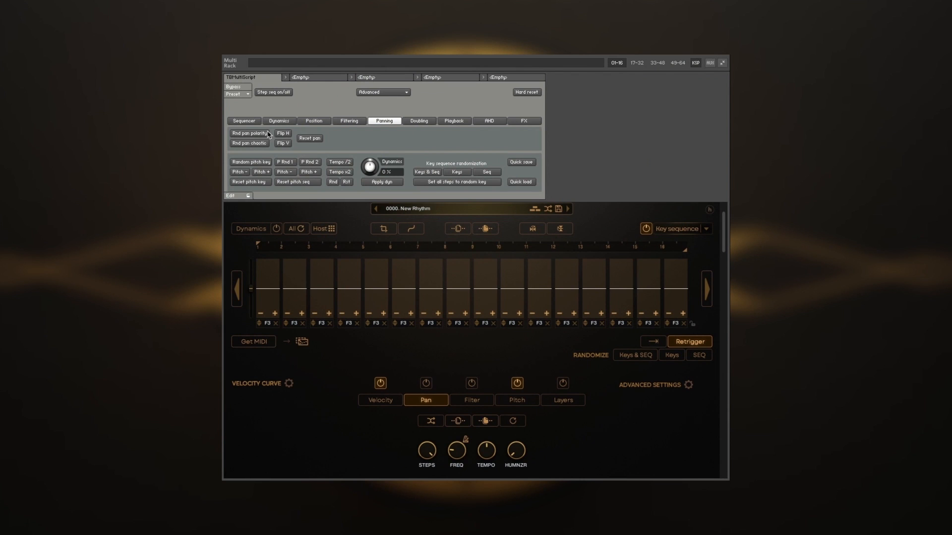
Step: Randomize the pan sequences of the patches, first by polarity and again chaotically
click(268, 134)
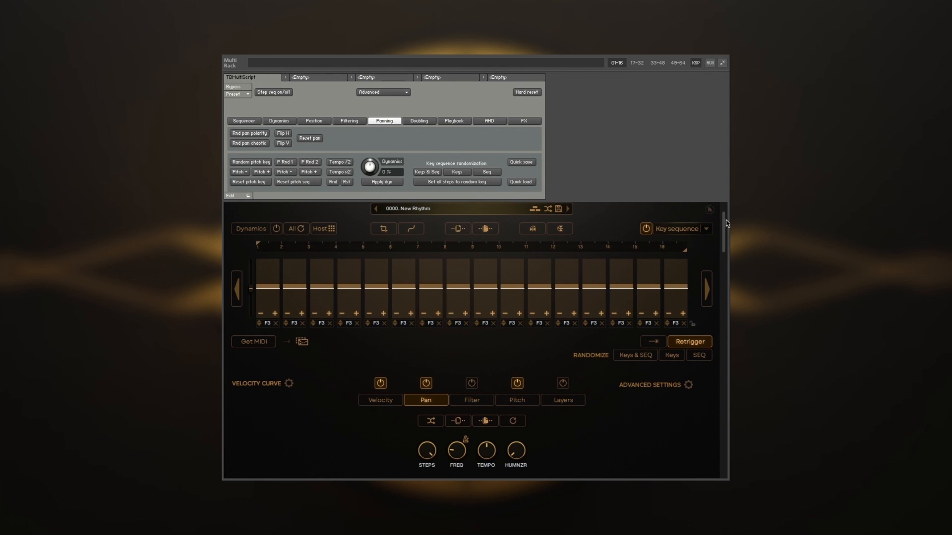
drag(724, 220, 728, 327)
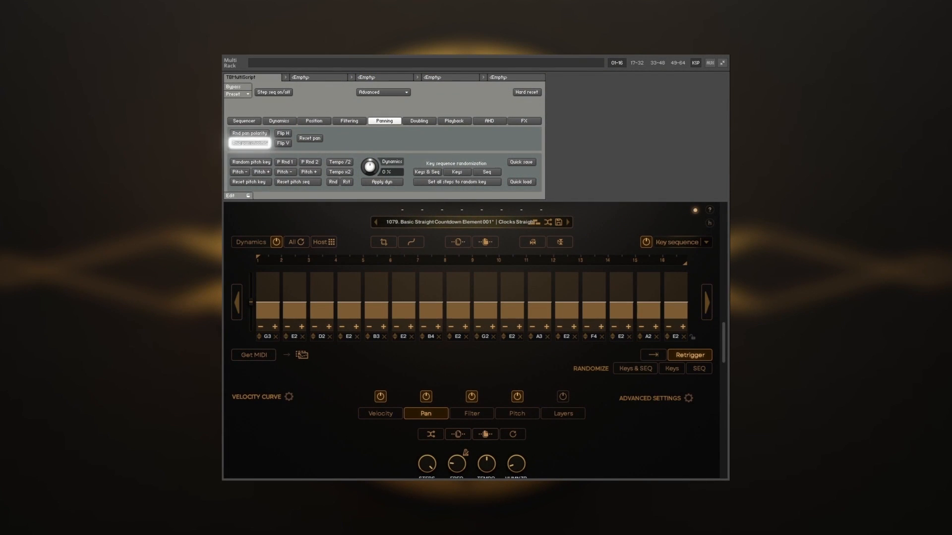
click(268, 144)
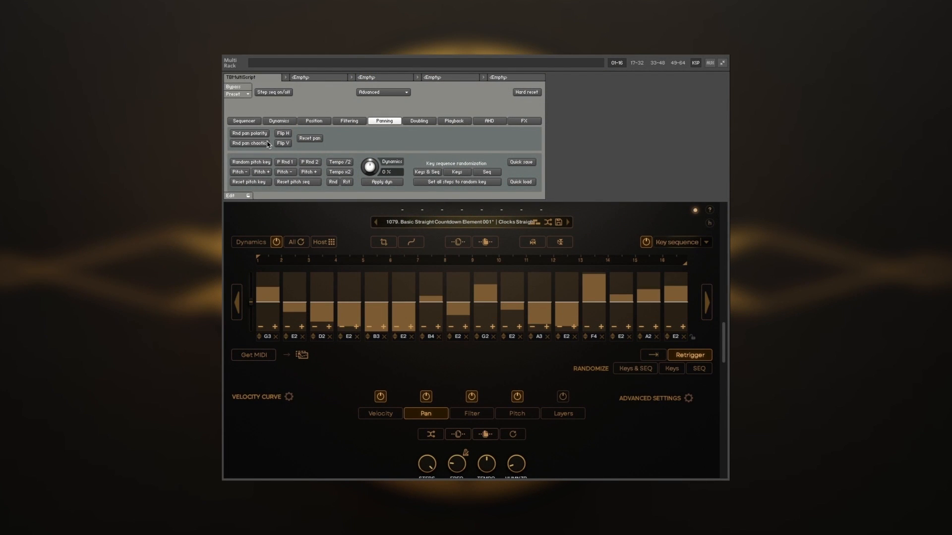
drag(724, 345, 716, 237)
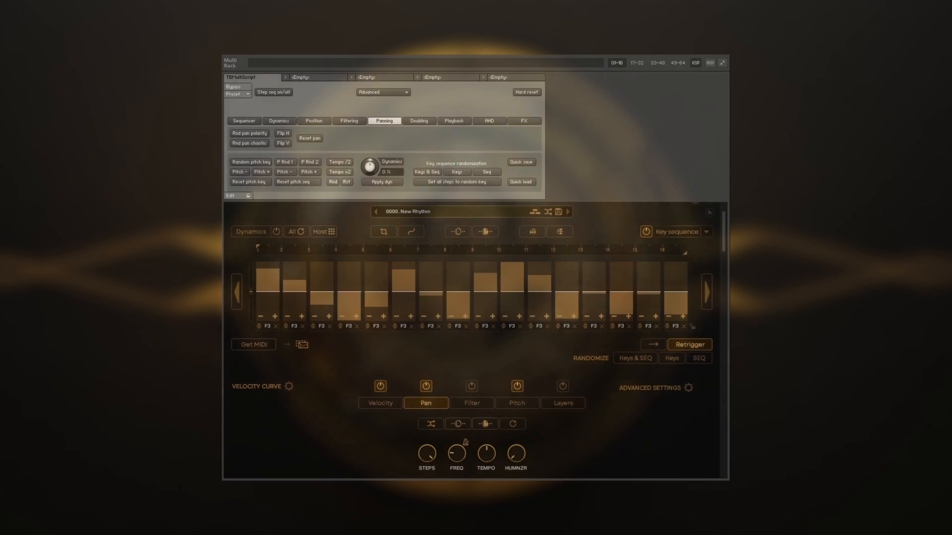
Step: Flip the pan sequences horizontally and vertically, and reset the panning
click(290, 132)
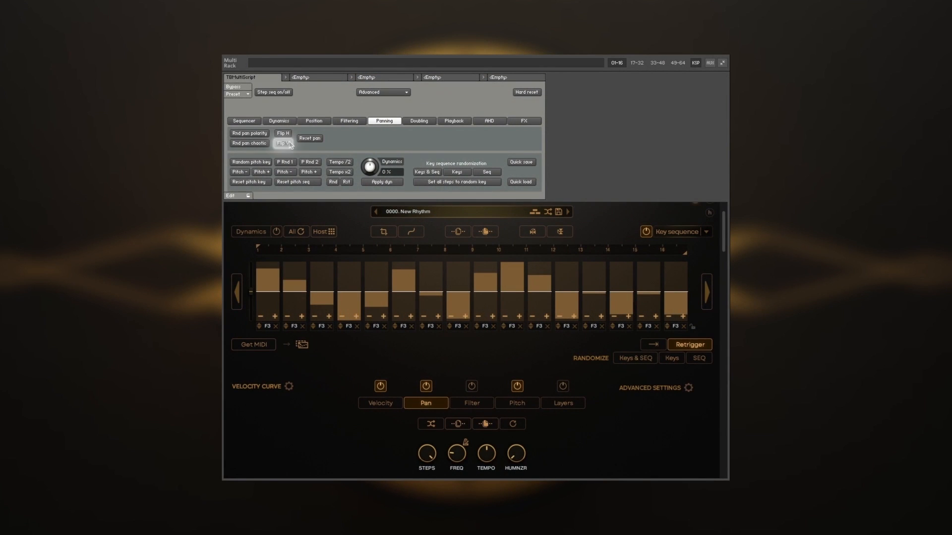
click(283, 133)
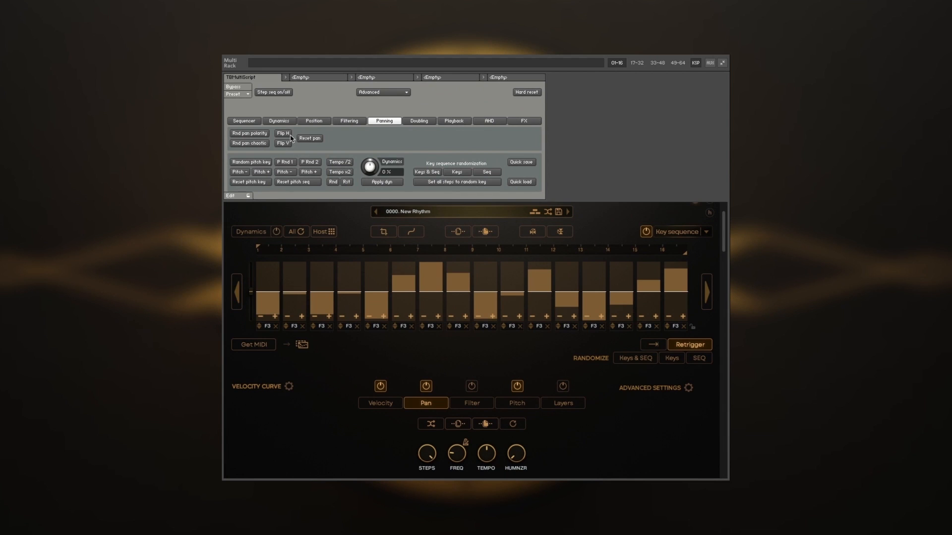
click(290, 145)
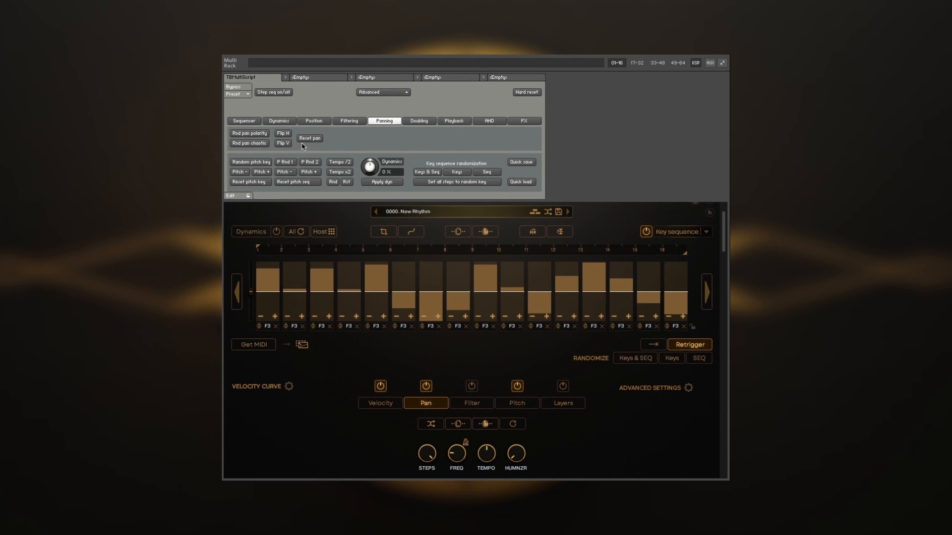
click(320, 142)
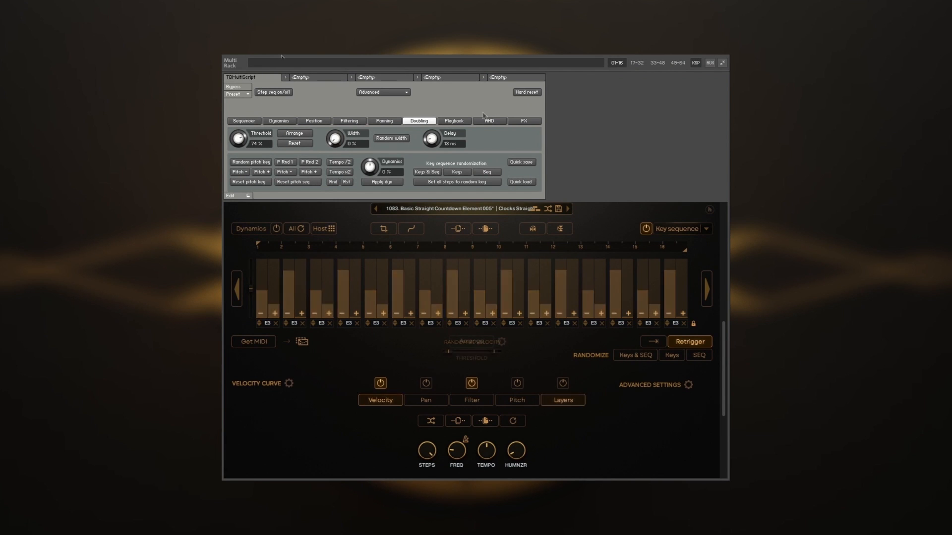
Step: Arrange the doubling layers at the 74% threshold and adjust the doubling width
click(307, 134)
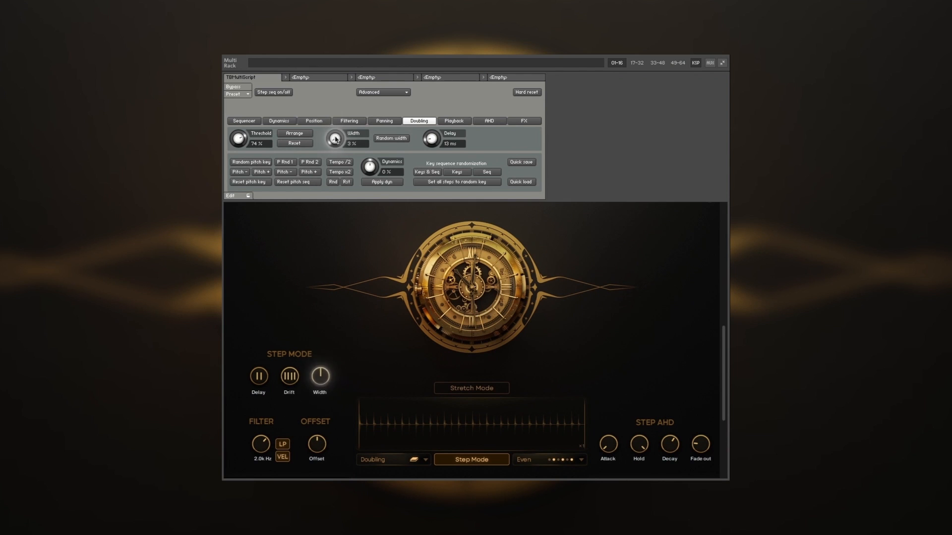
mouse_move(335, 139)
mouse_down()
mouse_move(348, 45)
mouse_move(347, 148)
mouse_up()
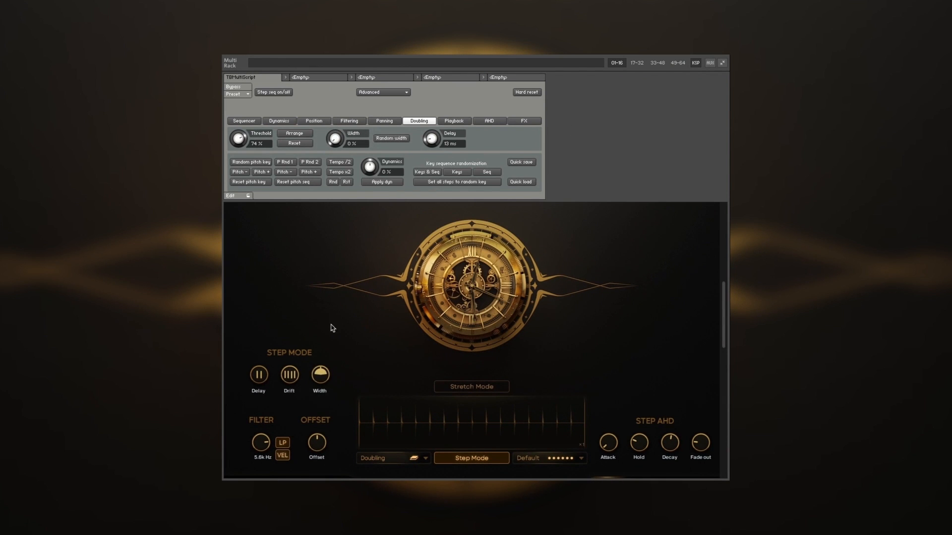
mouse_move(326, 382)
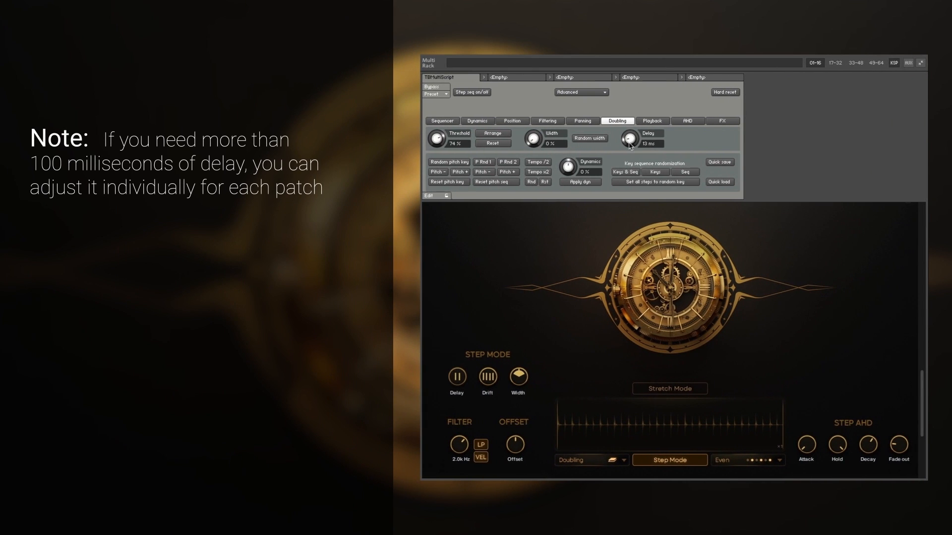
Step: Set the doubling delay to 11 ms and reset the doubling arrangement
mouse_move(631, 145)
mouse_down()
mouse_move(638, 80)
mouse_move(639, 149)
mouse_up()
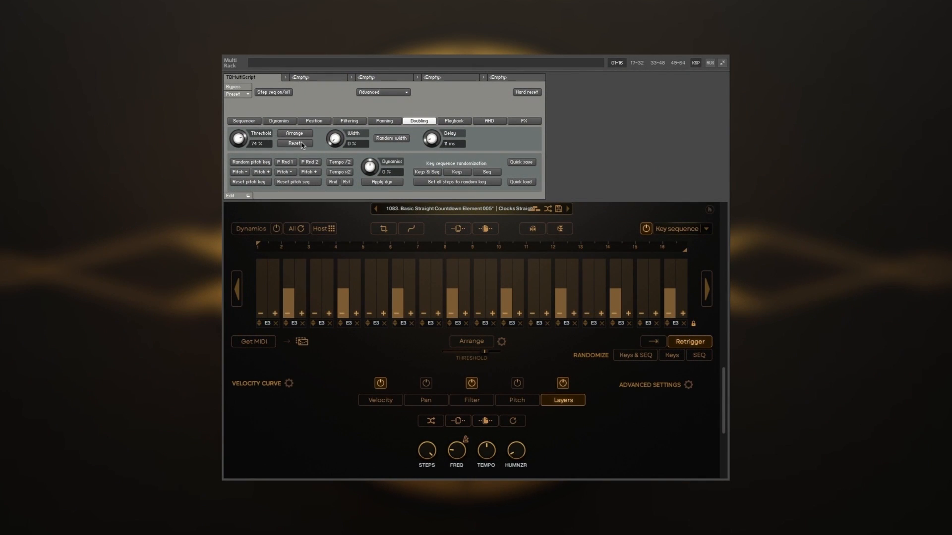
click(301, 144)
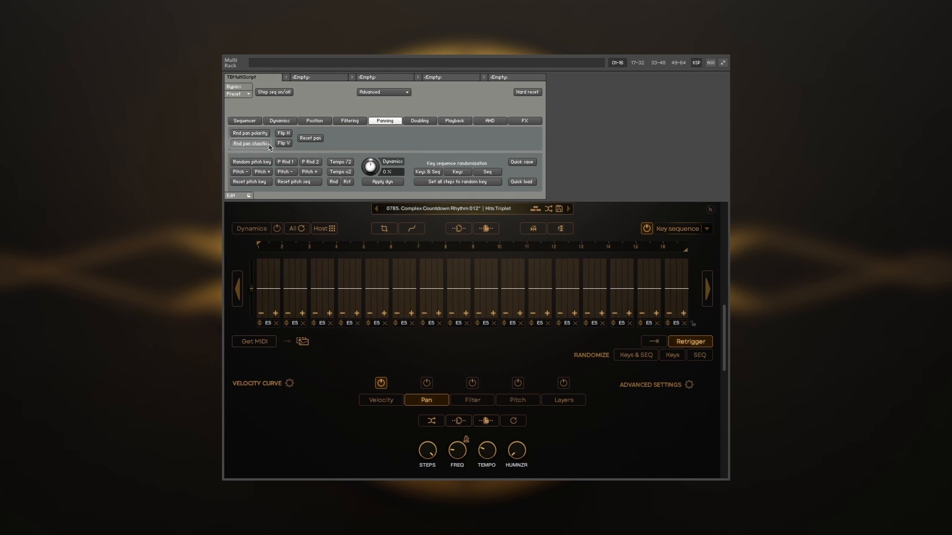
Step: Randomize the panning of the patches chaotically and arrange their doubling layers at the 85% threshold
click(269, 145)
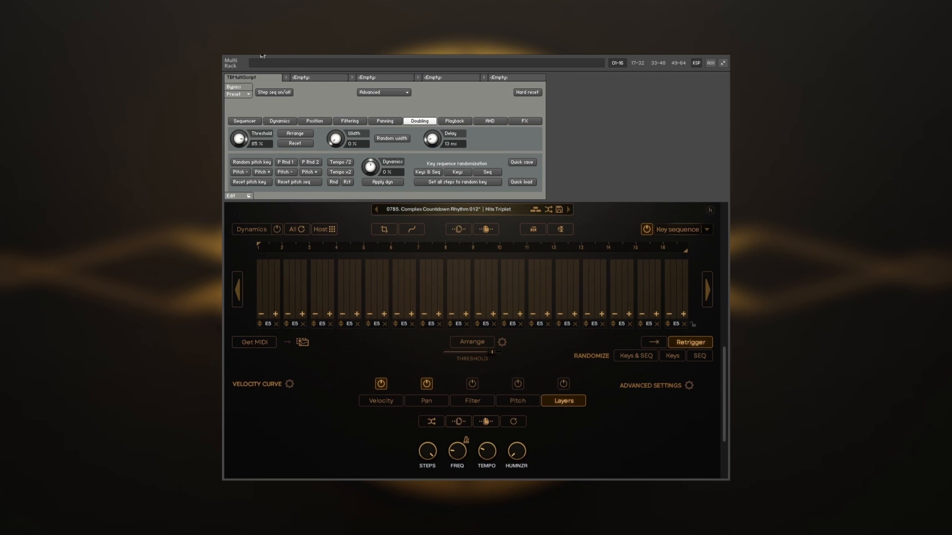
click(298, 135)
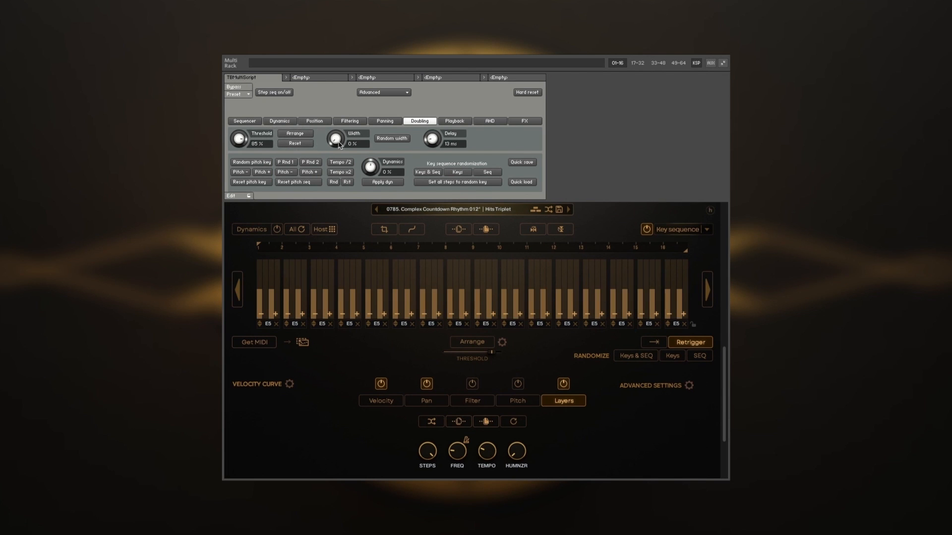
Step: Raise the doubling width and delay for the patches
drag(335, 133, 335, 94)
drag(430, 144, 430, 85)
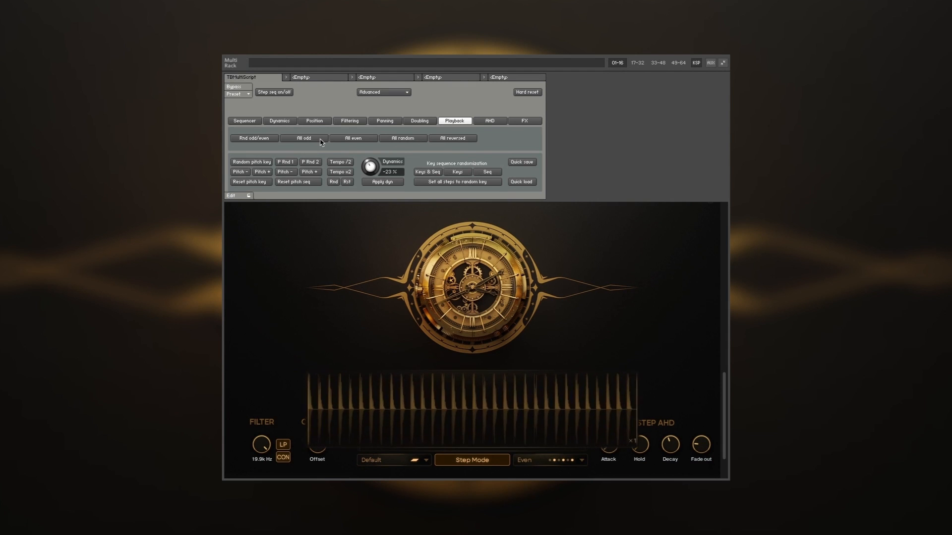
Step: Switch the step playback of all patches through odd, even, random and reversed
click(319, 140)
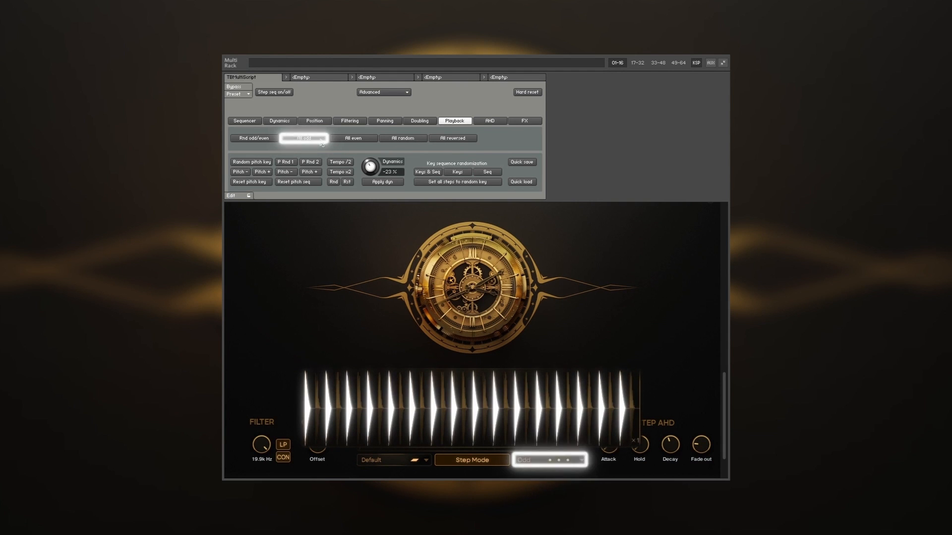
click(353, 139)
click(423, 141)
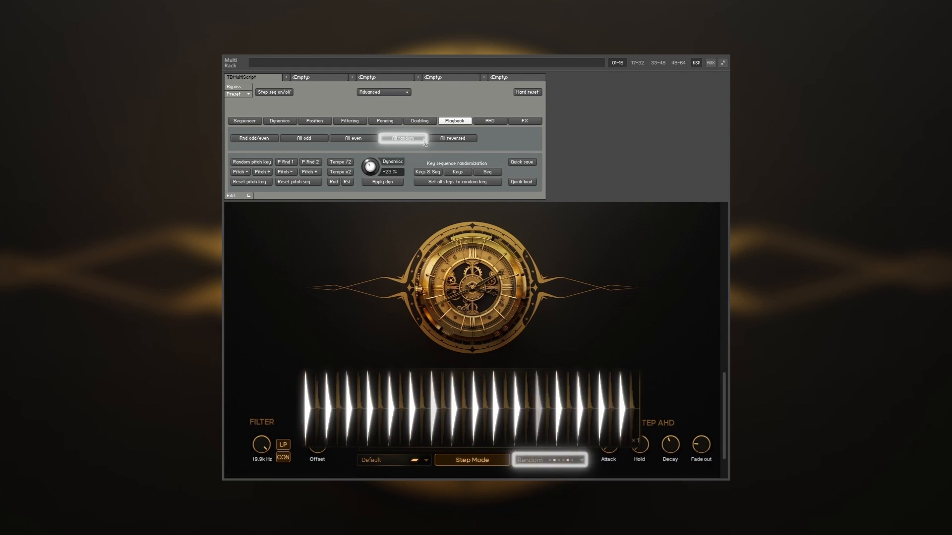
click(473, 140)
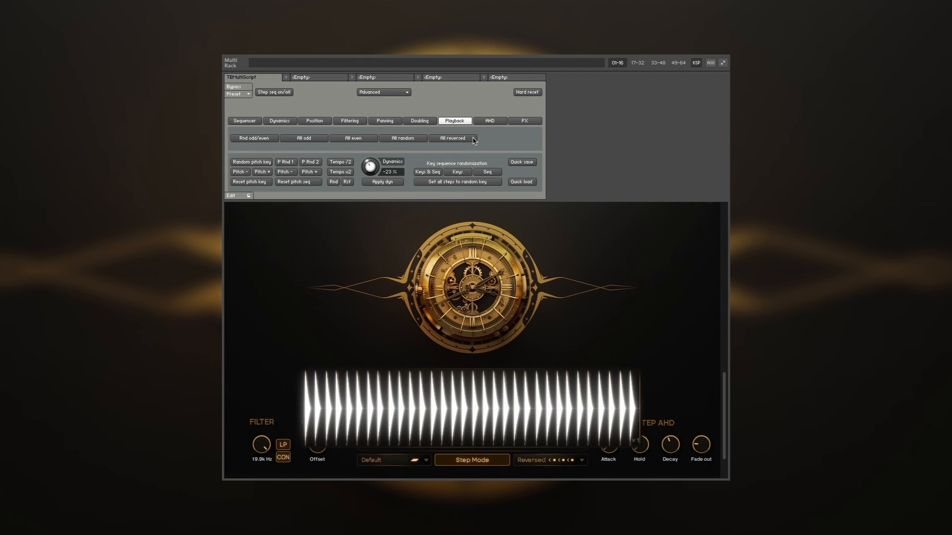
Step: Set the AHD envelope's attack to 51.62 ms and hold to 182.62 ms, adjust the decay, and reset the envelope
click(490, 121)
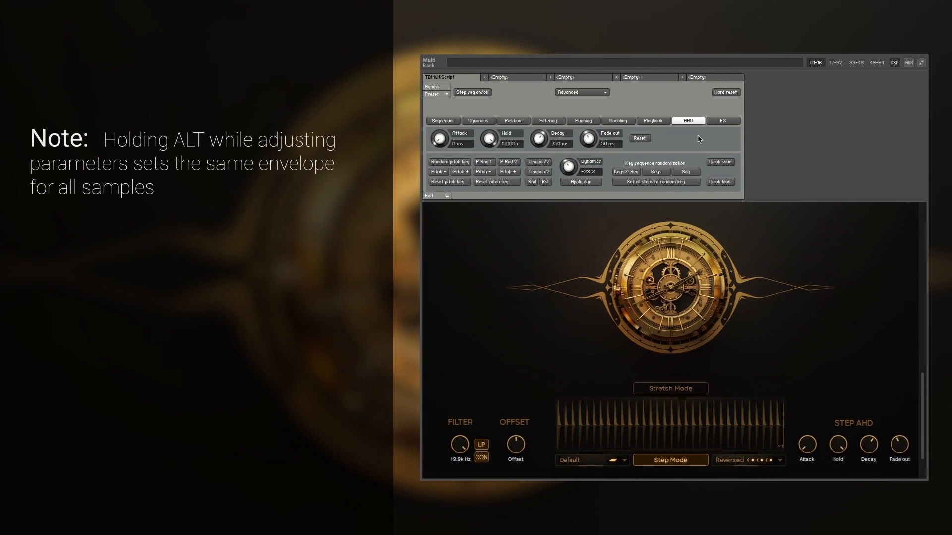
drag(440, 139, 440, 124)
drag(490, 140, 489, 160)
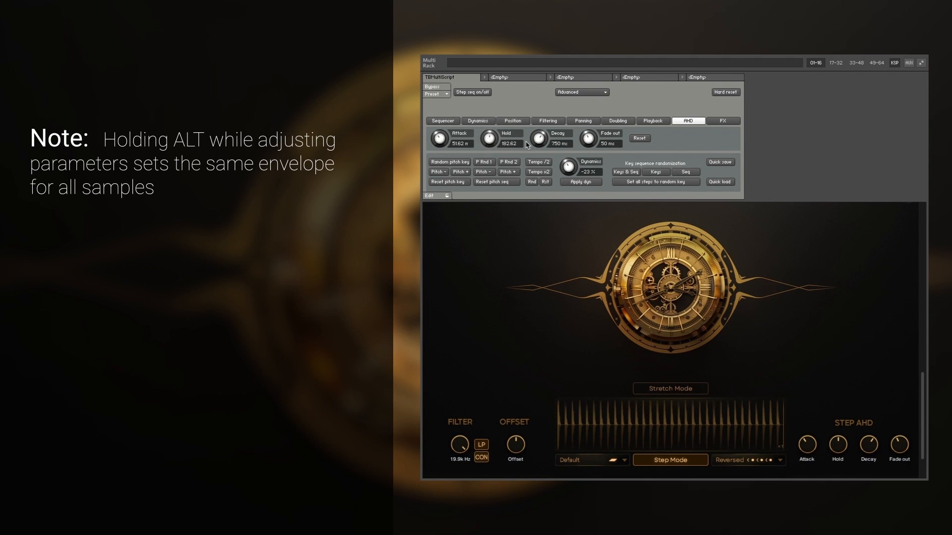
drag(539, 140, 594, 88)
click(639, 139)
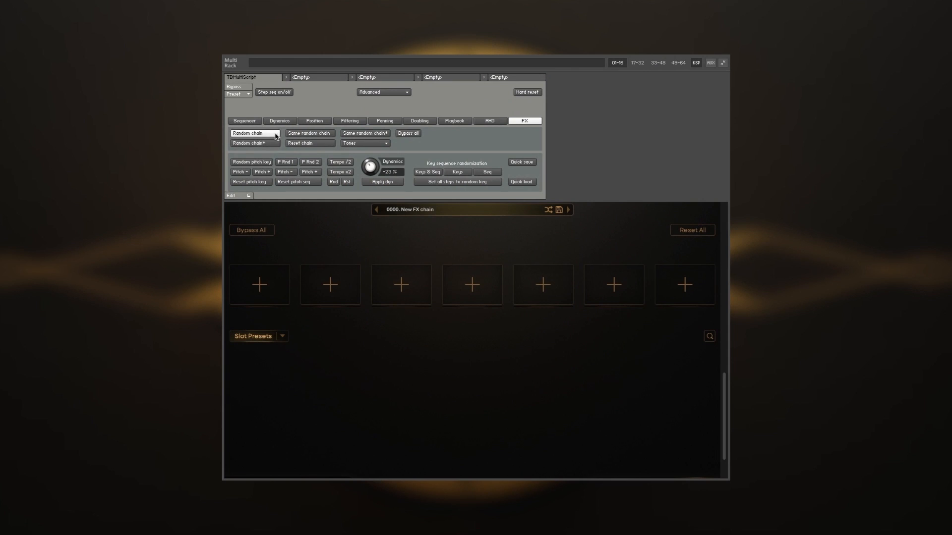
Step: Load random effect chains into the patches several times
click(275, 134)
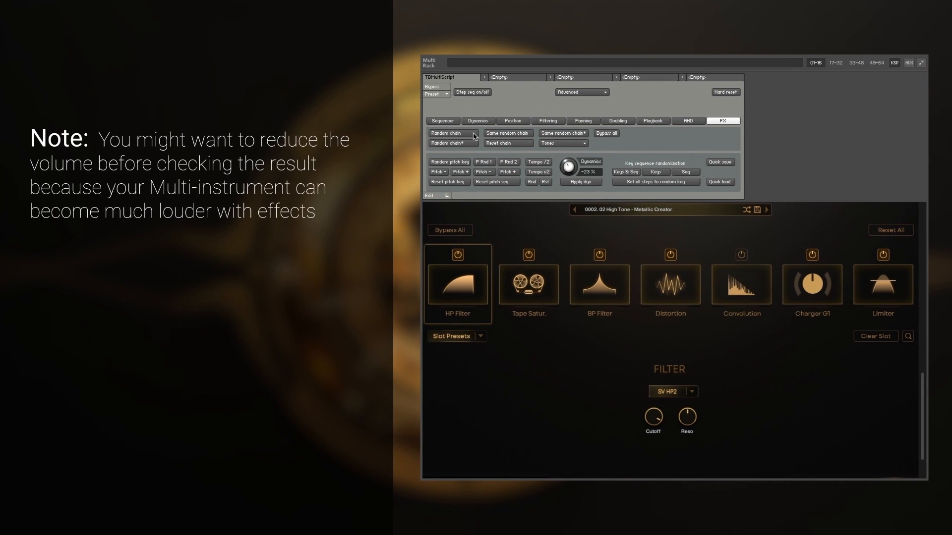
click(473, 134)
click(675, 212)
click(598, 249)
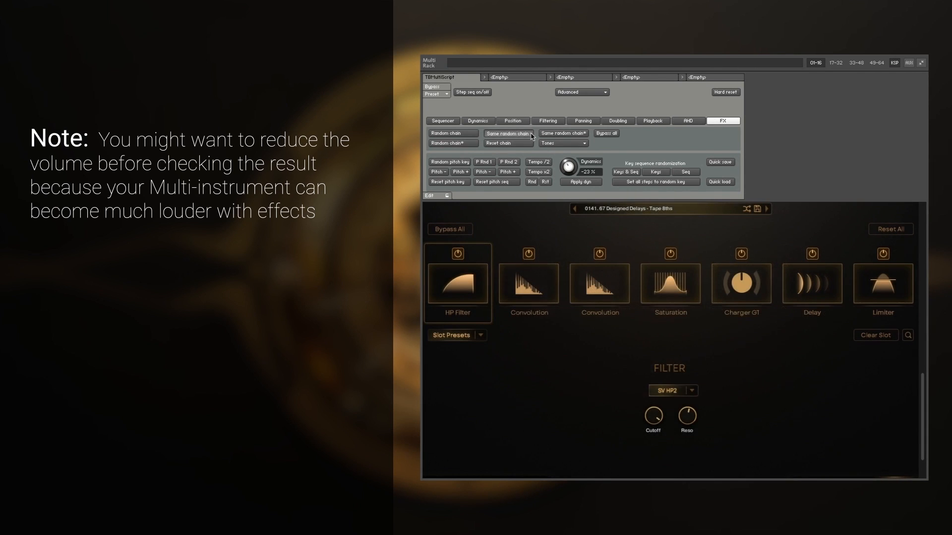
Step: Load the same random effect chain into all patches
click(506, 133)
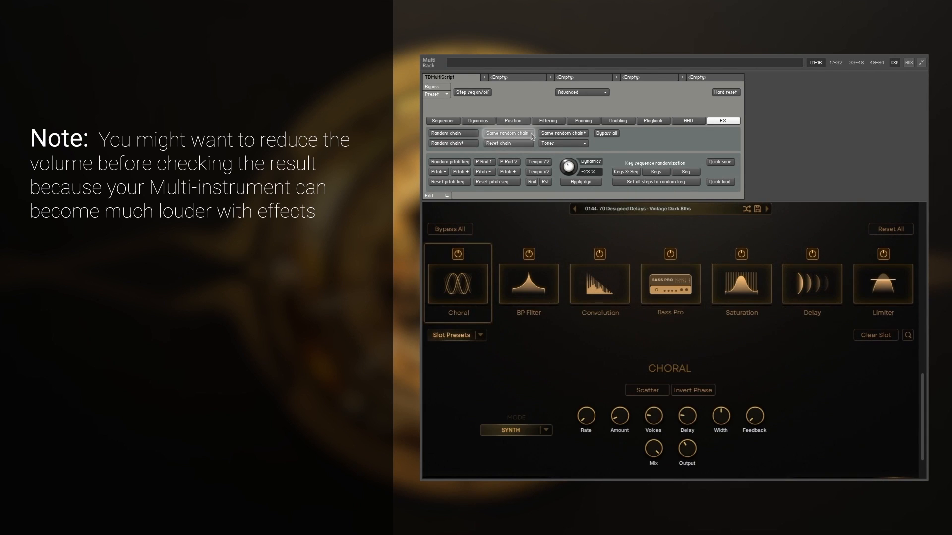
click(645, 209)
Step: Choose the Reverbs category and load the same random chain from it into all patches
drag(800, 358, 800, 279)
click(587, 134)
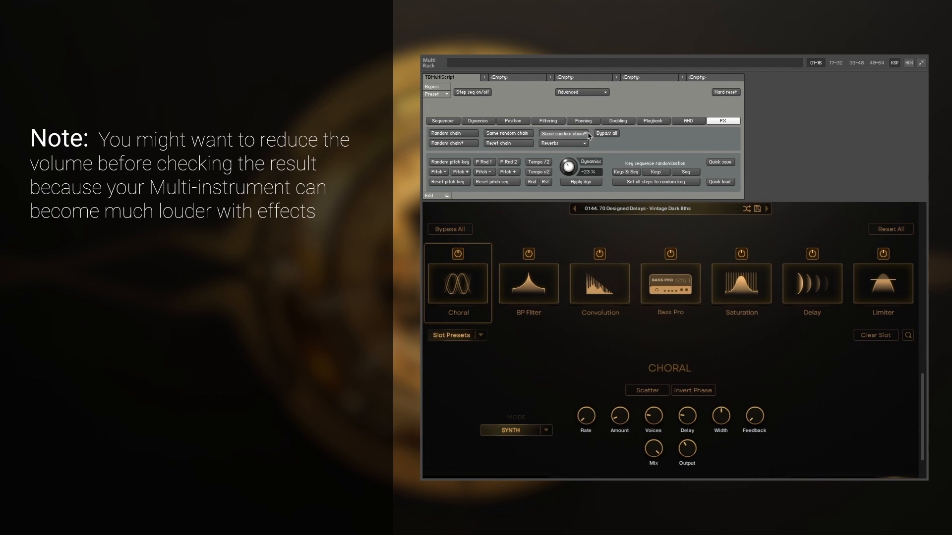
click(589, 136)
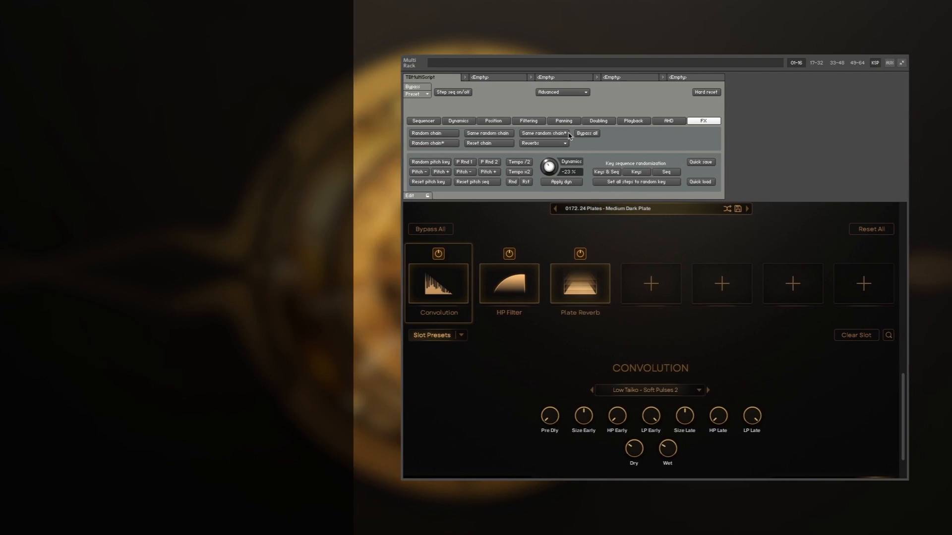
Step: Toggle the bypass of all effects and reset the effect chains
click(585, 144)
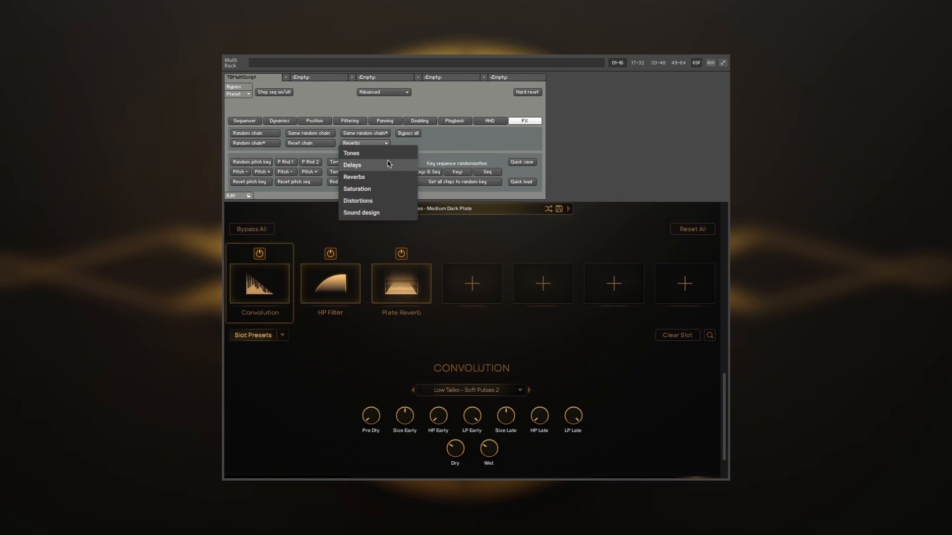
click(409, 133)
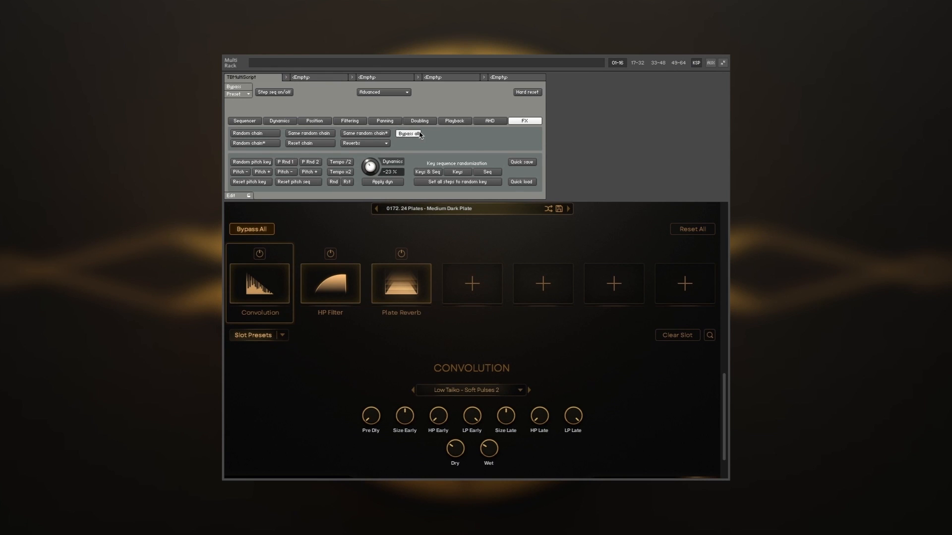
click(419, 134)
click(331, 147)
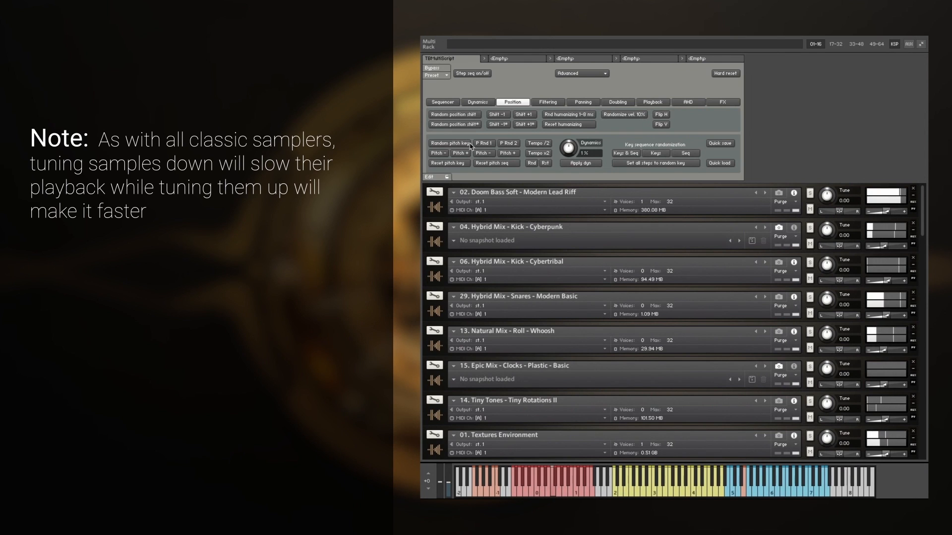
Step: Select a random pitch key for the patches, and lower the pitch key two steps and raise it one
click(469, 143)
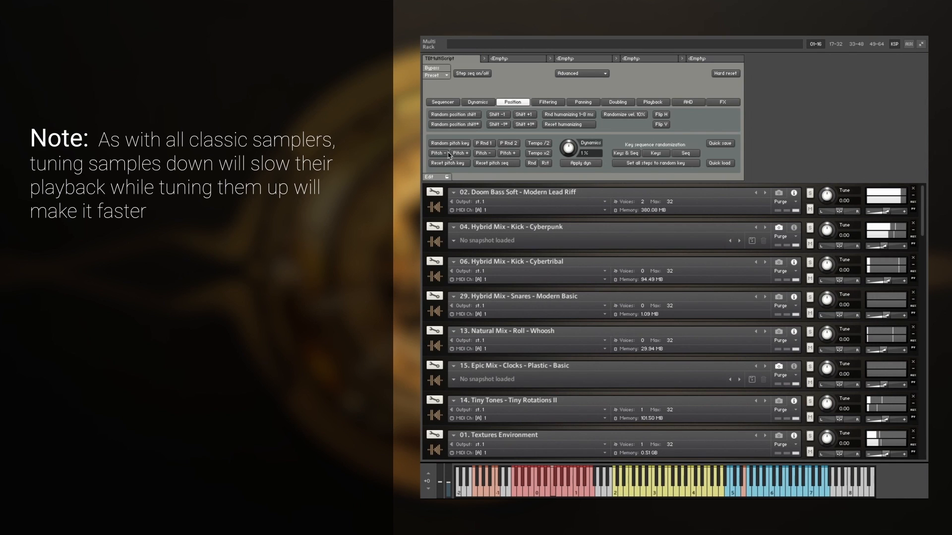
click(448, 153)
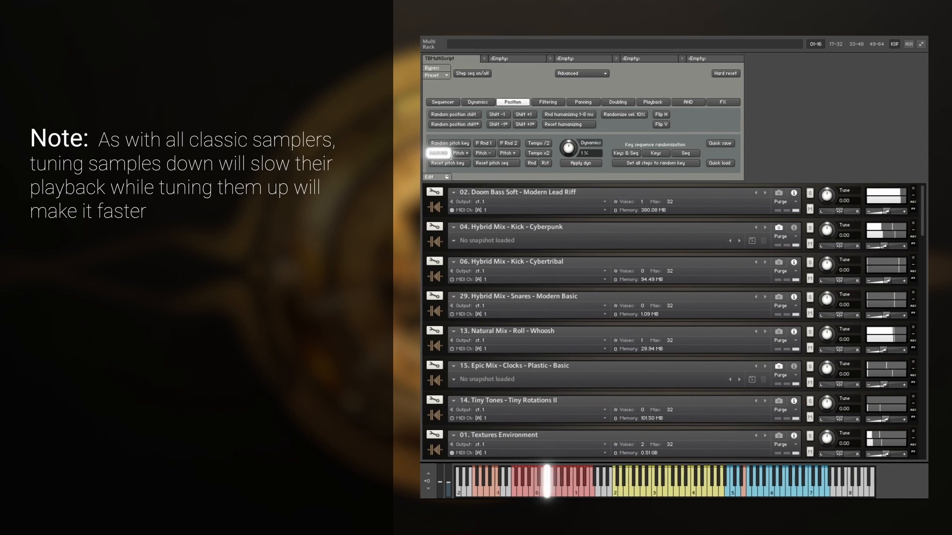
click(448, 153)
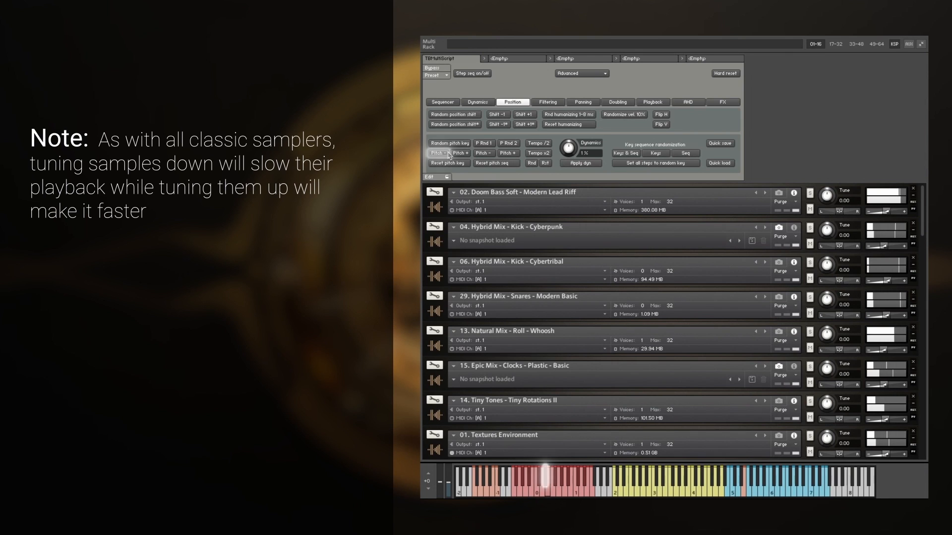
click(468, 155)
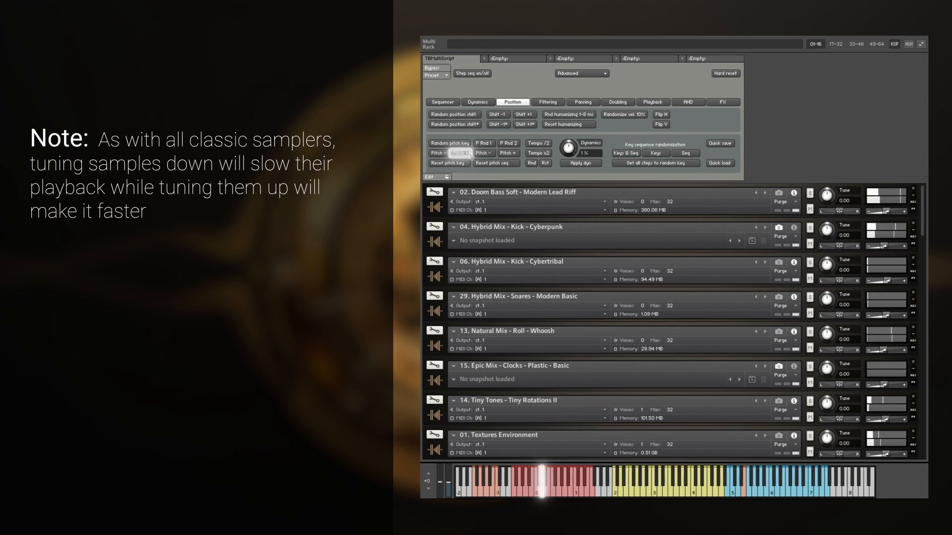
Step: Raise the pitch key of all patches two steps and reset it
click(468, 155)
click(468, 153)
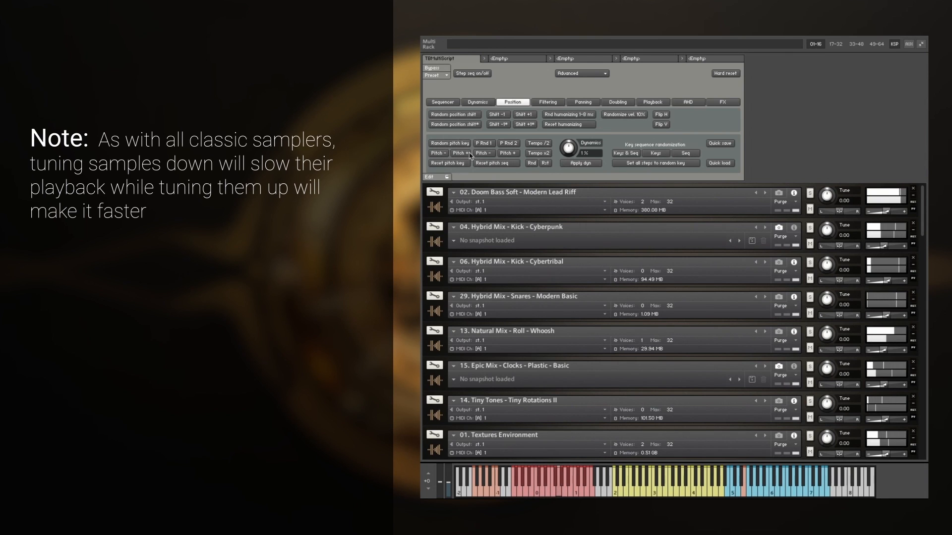
click(464, 164)
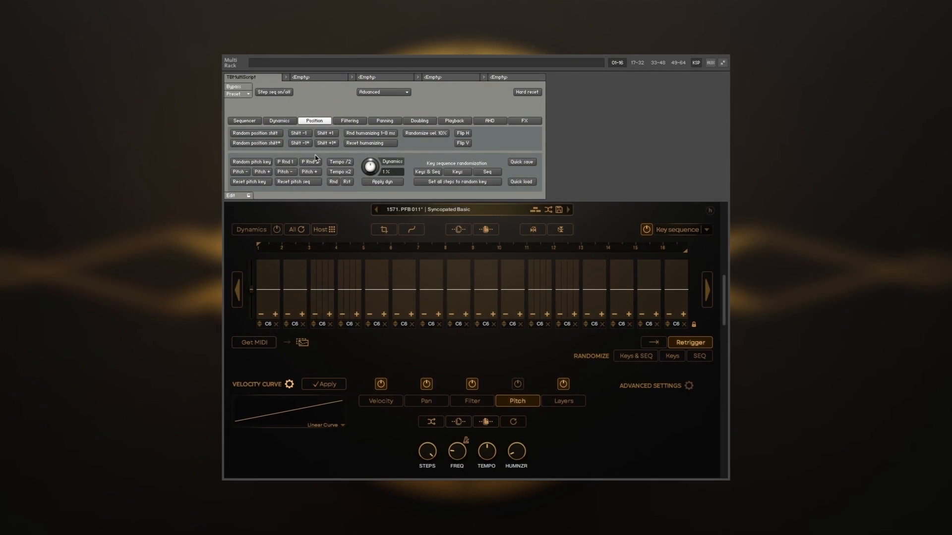
Step: Randomize the pitch sequences of all patches with P Rnd 1 and P Rnd 2, checking several patches
click(295, 163)
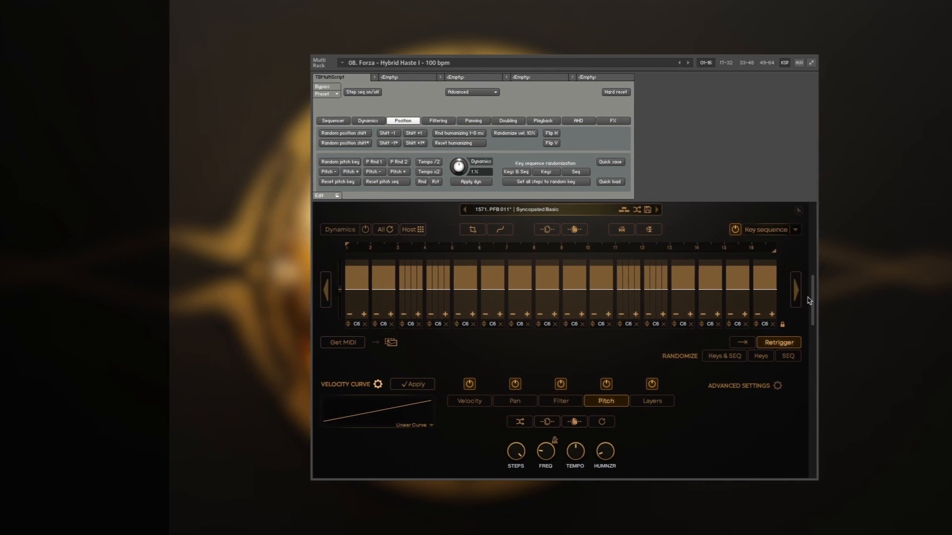
drag(724, 298, 724, 333)
drag(923, 336, 925, 370)
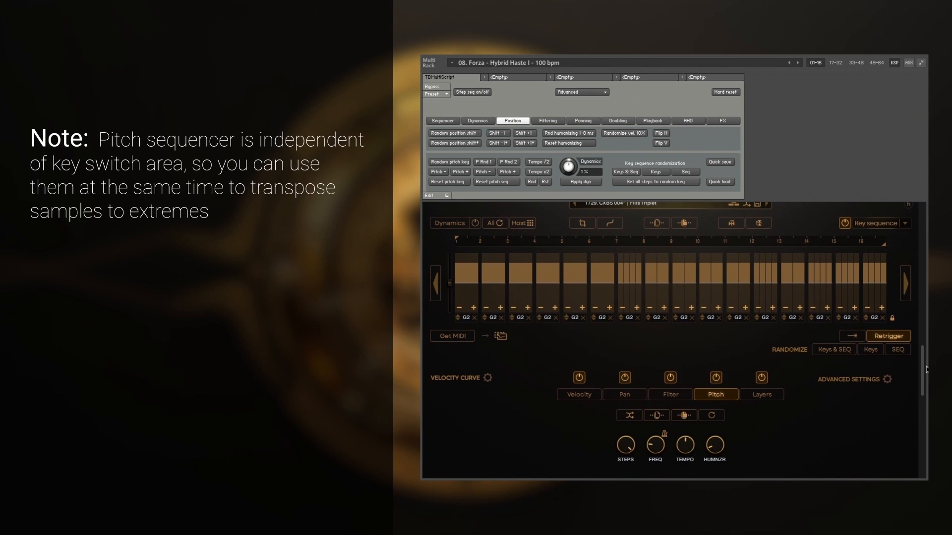
click(517, 165)
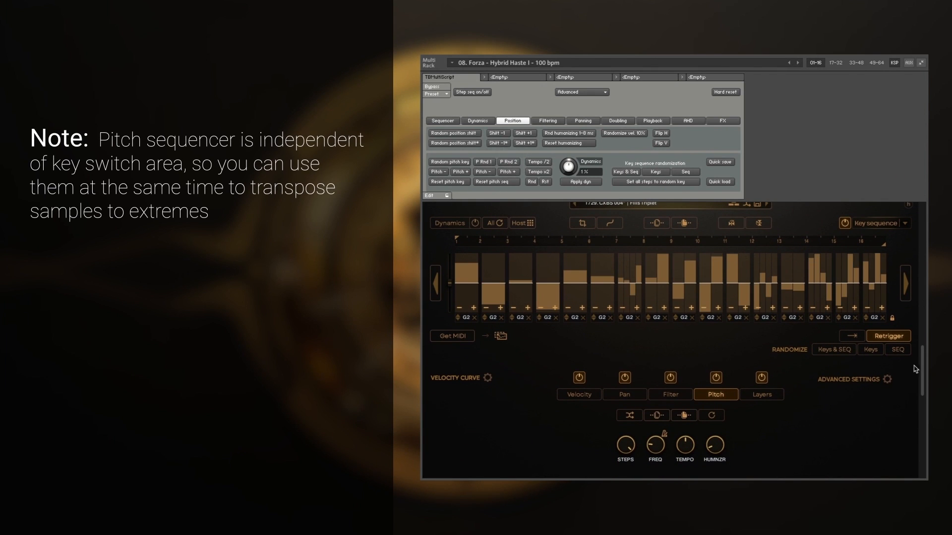
drag(924, 365, 923, 343)
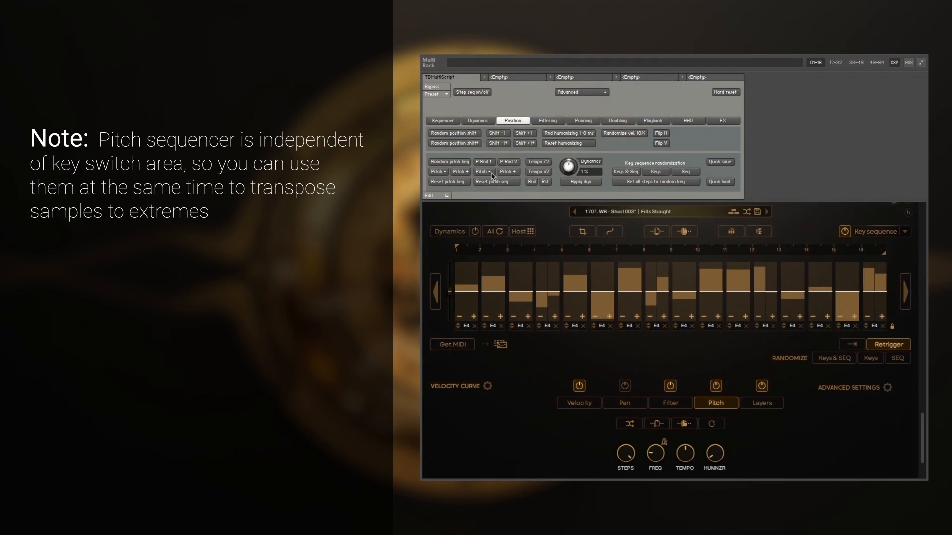
Step: Lower the pitch sequences one step, raise them two steps, and reset them in all patches
click(493, 173)
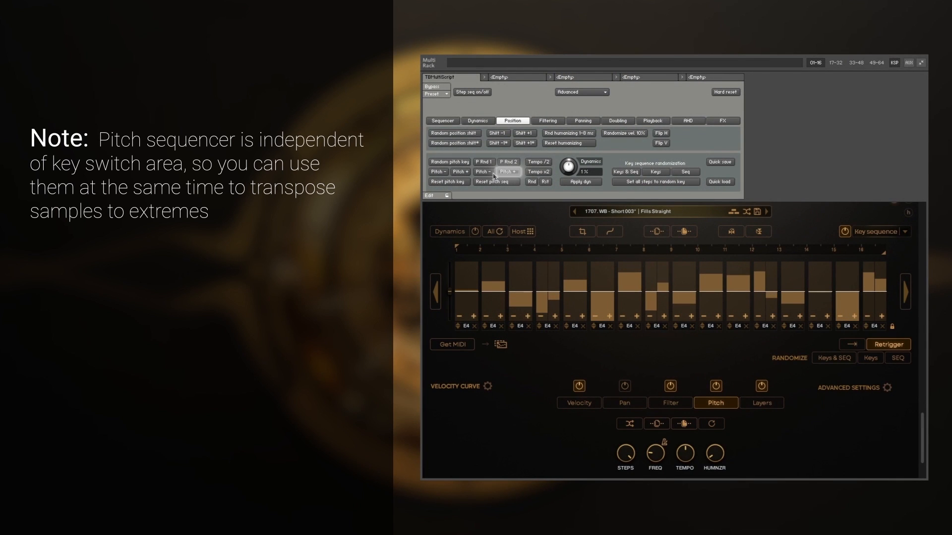
click(518, 173)
click(518, 173)
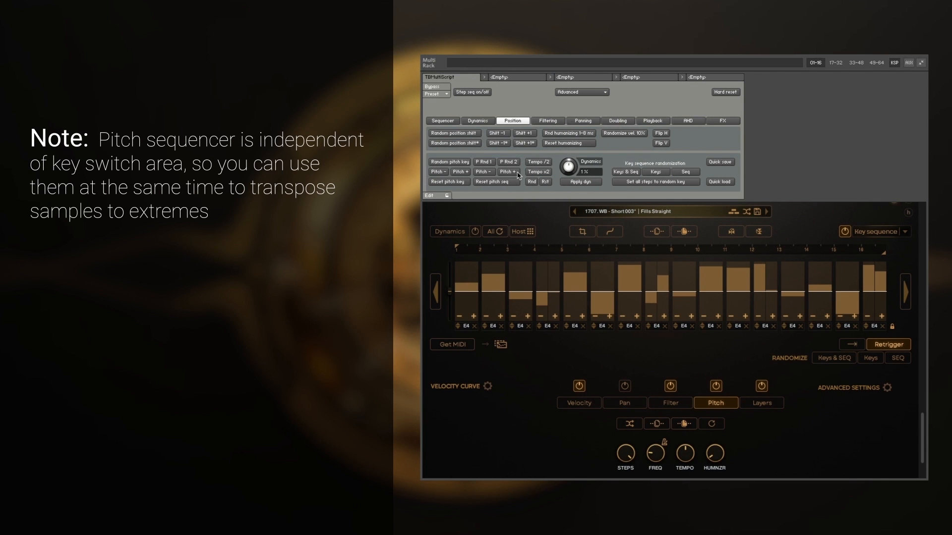
click(511, 184)
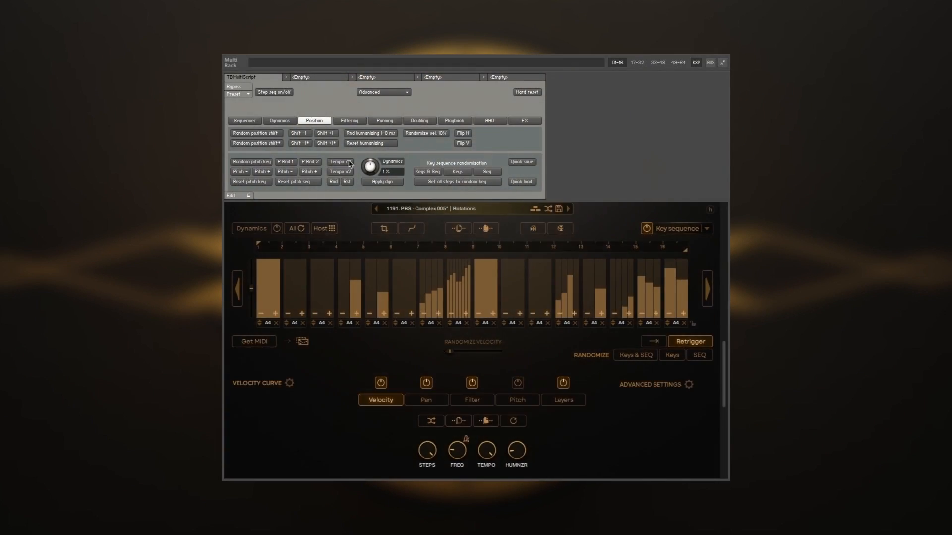
Step: Randomize the sequence tempo of all patches and raise Dynamics to 100 %
click(333, 182)
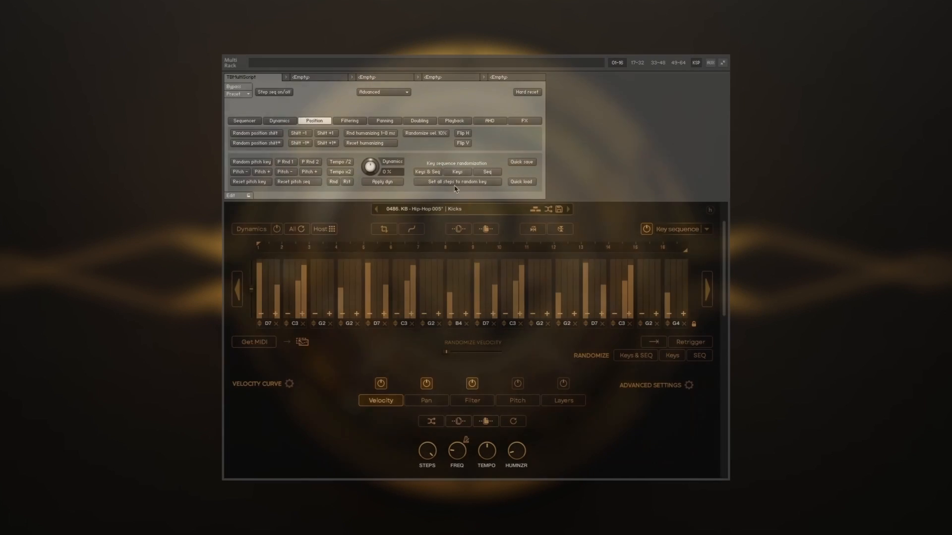
click(370, 167)
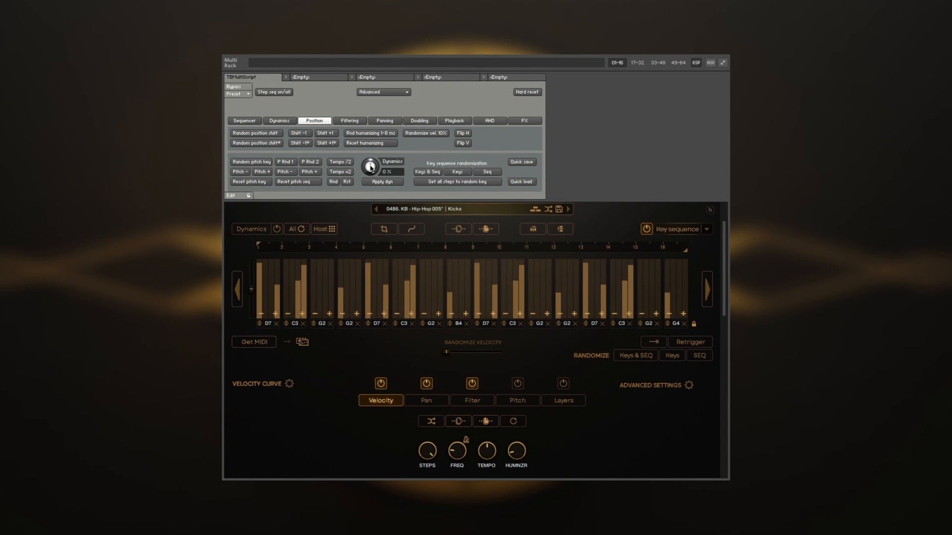
drag(371, 156, 378, 114)
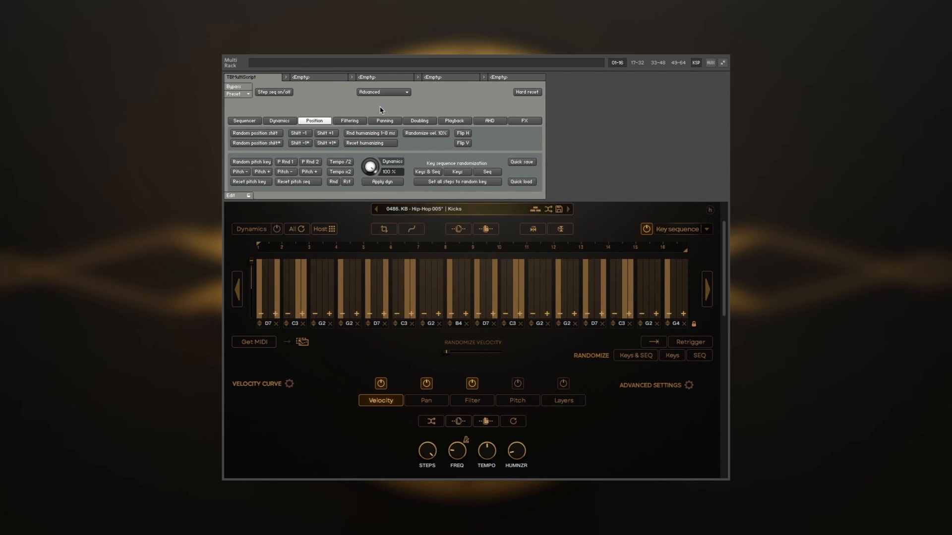
Step: Set Dynamics to 51 % and apply the dynamics change to the sequences
mouse_move(374, 168)
mouse_down()
mouse_move(380, 221)
mouse_move(383, 167)
mouse_up()
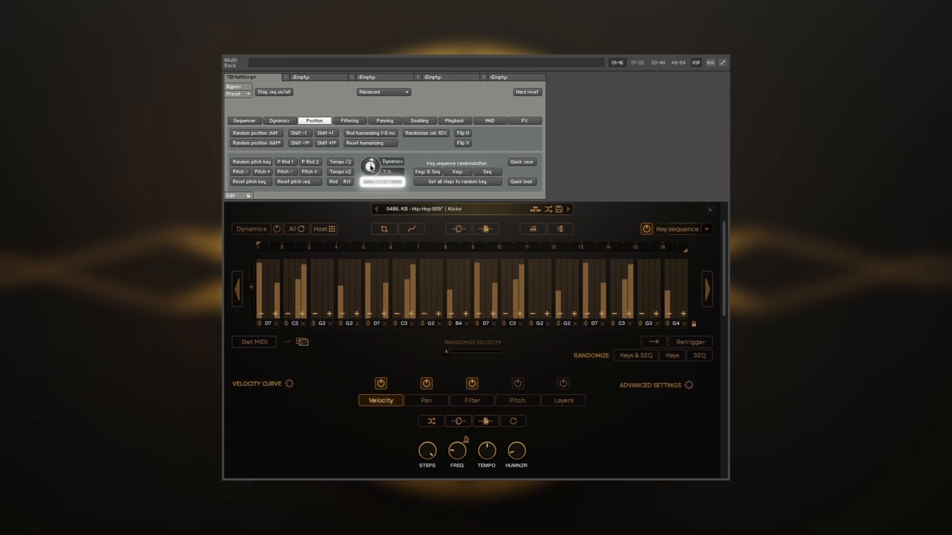
drag(373, 168, 411, 143)
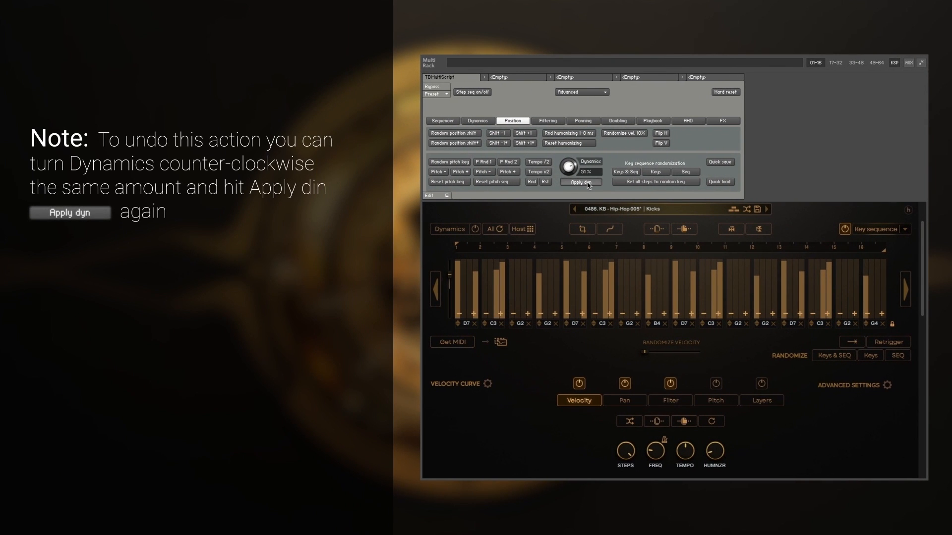
click(588, 184)
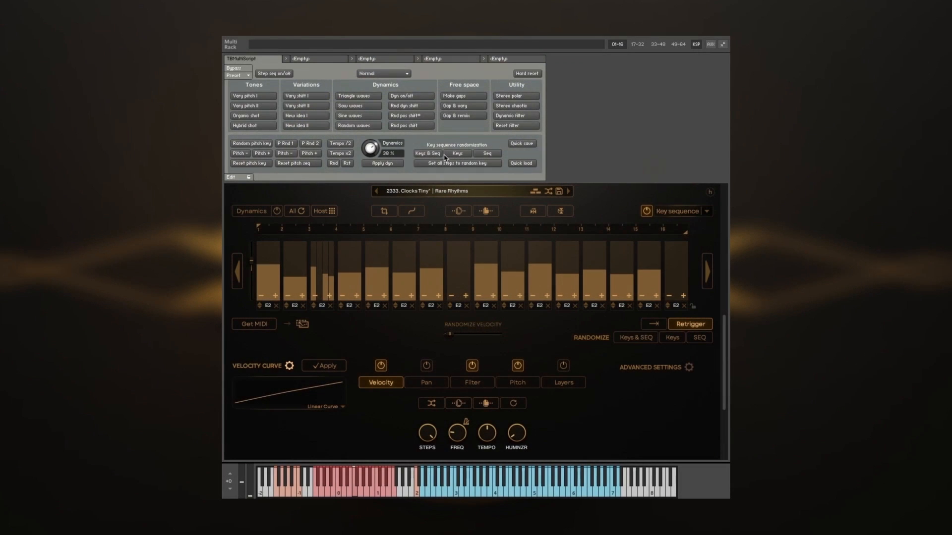
Step: Randomize the keys and sequences, set all steps to a random key, and randomize the key sequence alone
click(441, 154)
click(498, 164)
click(500, 155)
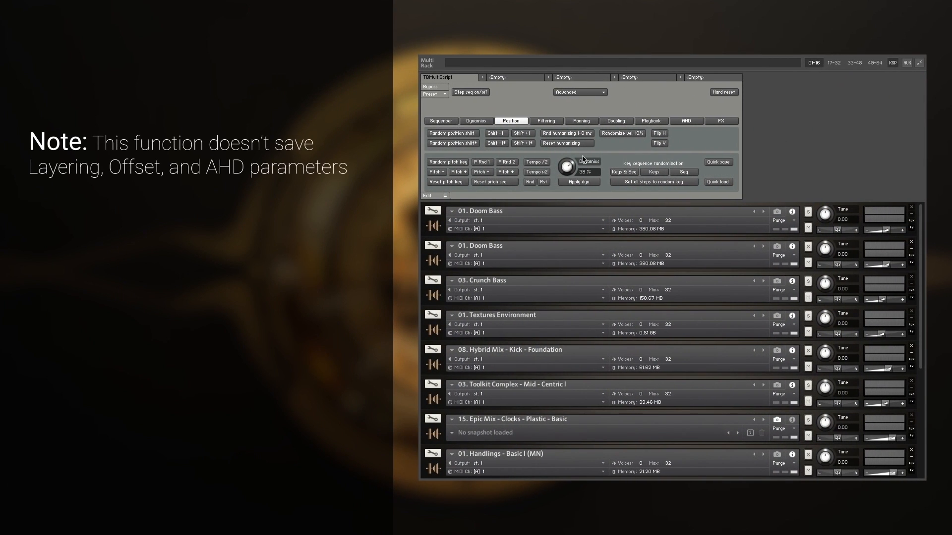
Step: Apply random chaotic panning to all patches and quick load the saved state
click(582, 122)
click(452, 144)
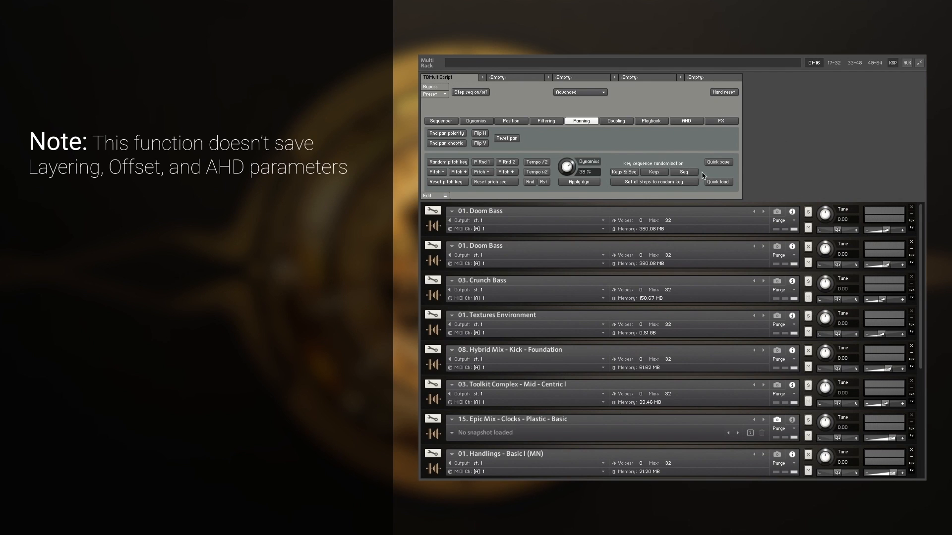
click(731, 183)
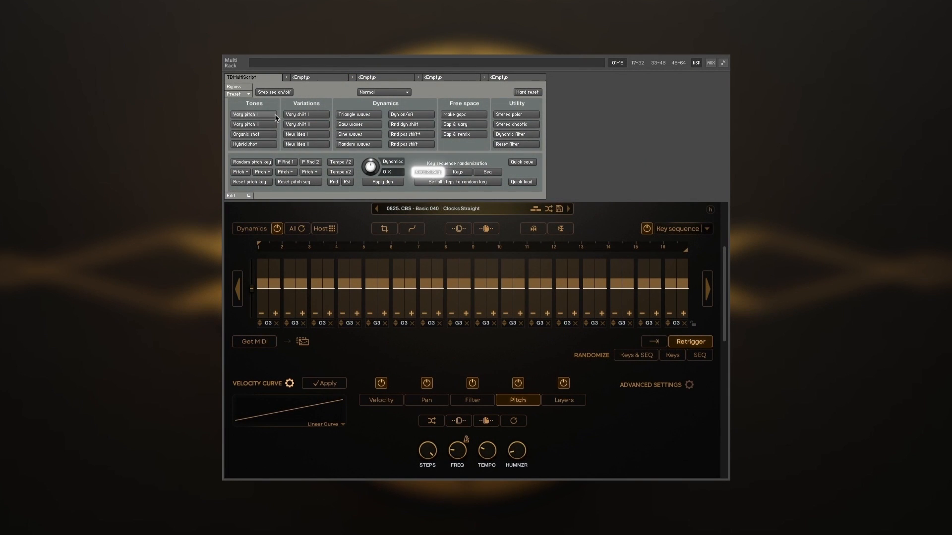
Step: Vary the tones of all patches with Vary pitch I and Vary pitch II
click(276, 115)
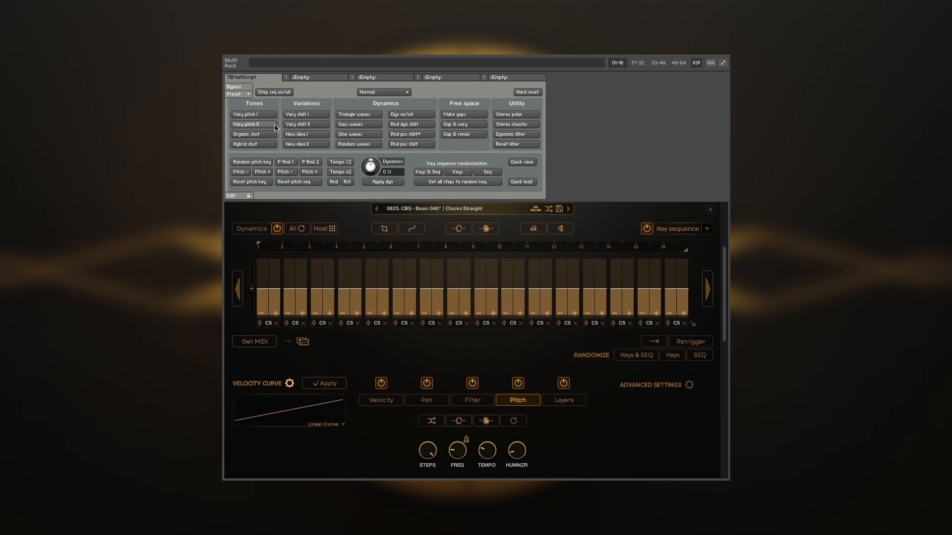
click(275, 128)
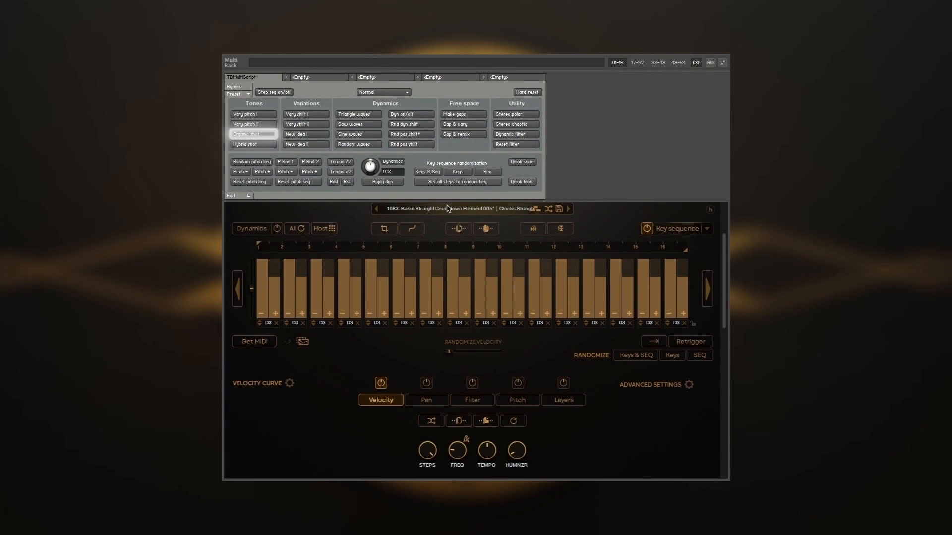
Step: Browse the Sound Design rhythms to the end of the list and close the rhythm menu without loading any
click(446, 209)
click(375, 262)
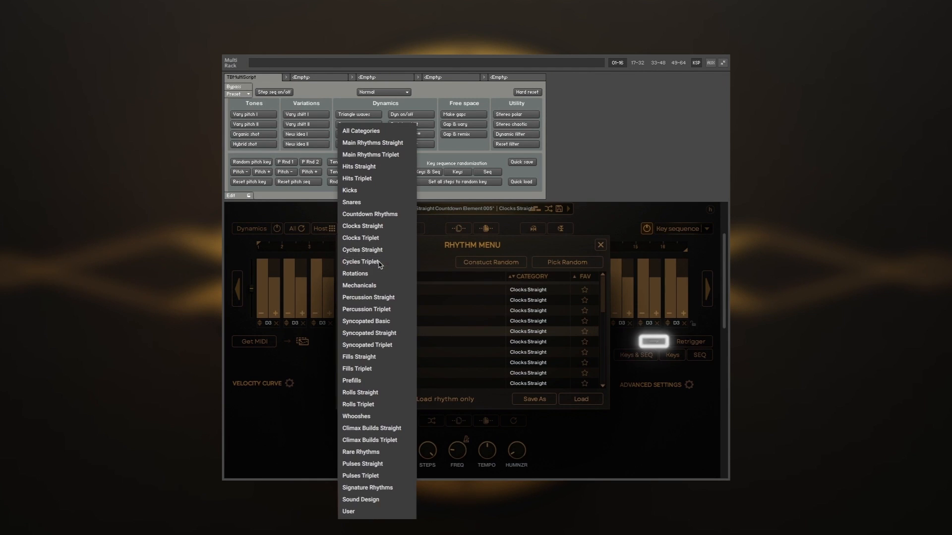
click(375, 497)
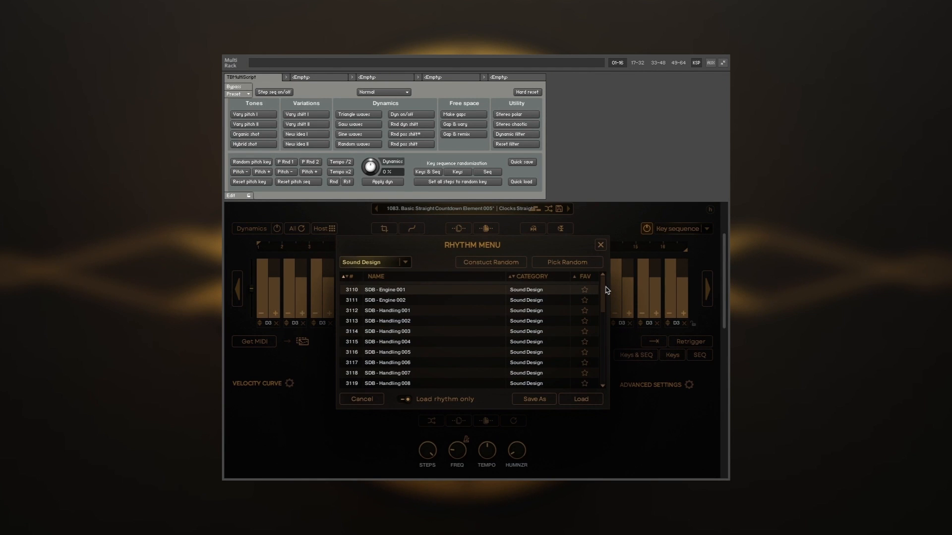
drag(605, 290, 597, 365)
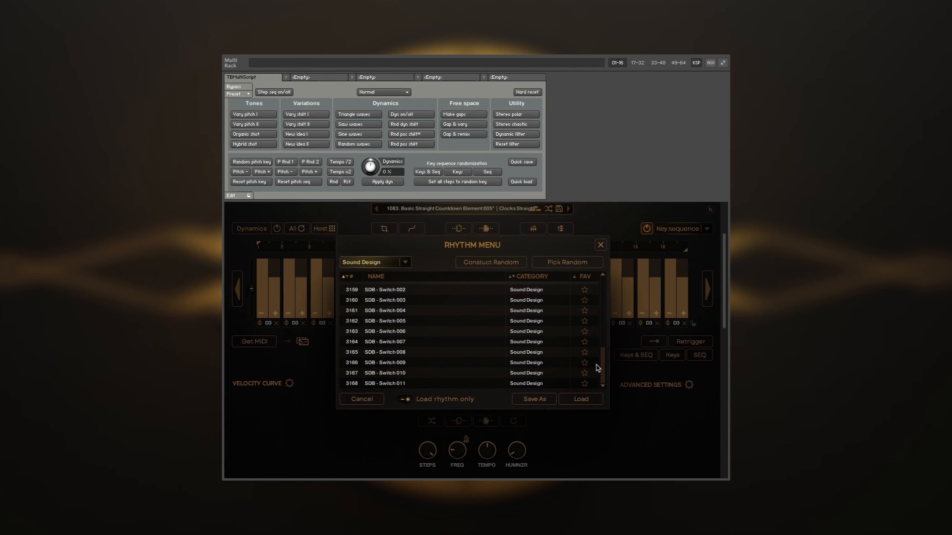
click(601, 246)
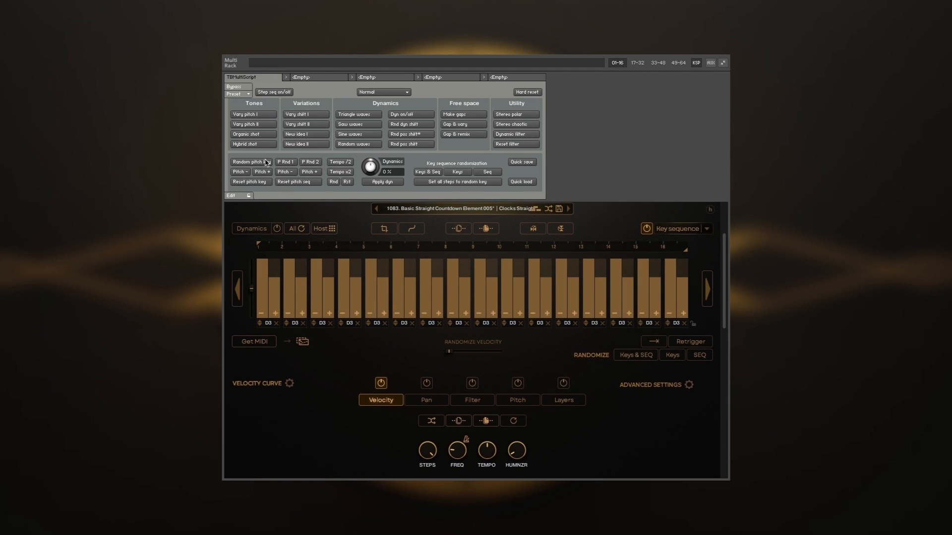
Step: Generate two organic shots and two hybrid shots across all patches
click(267, 137)
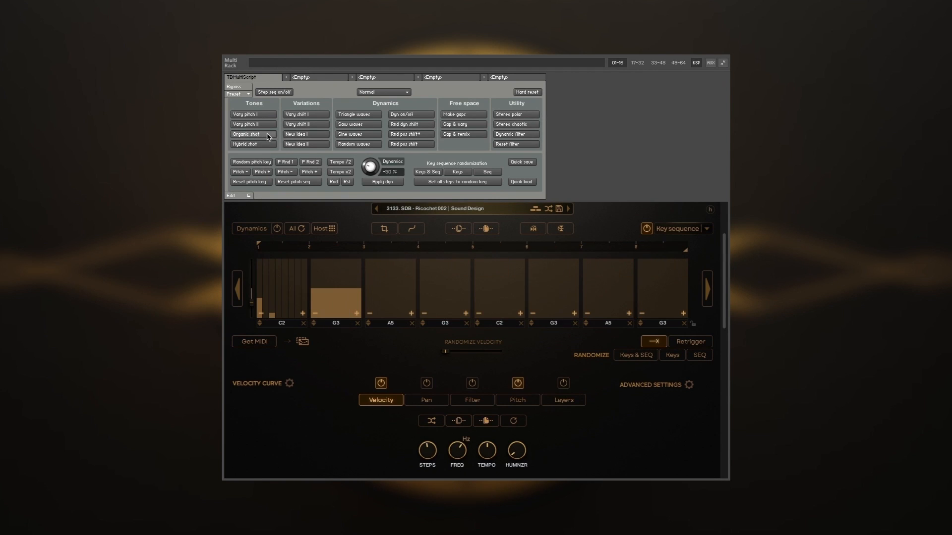
click(268, 136)
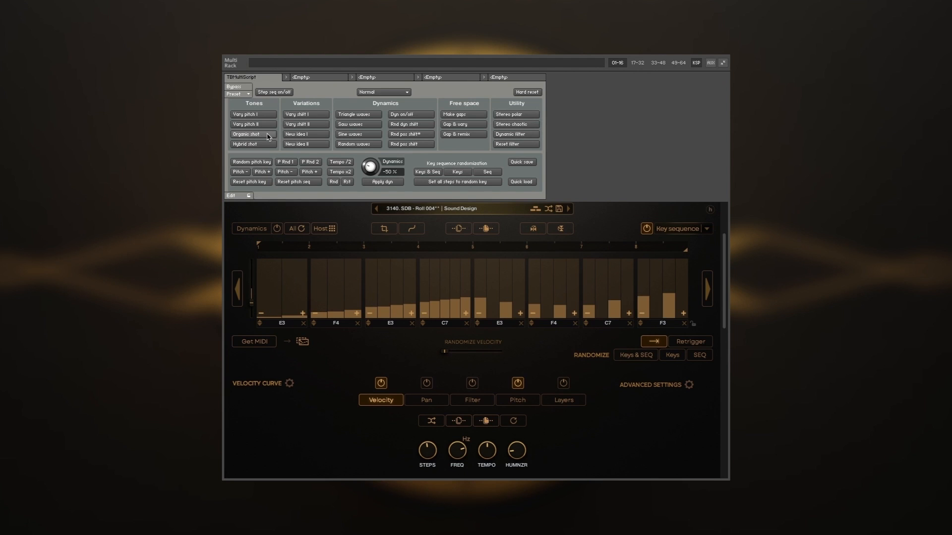
click(268, 145)
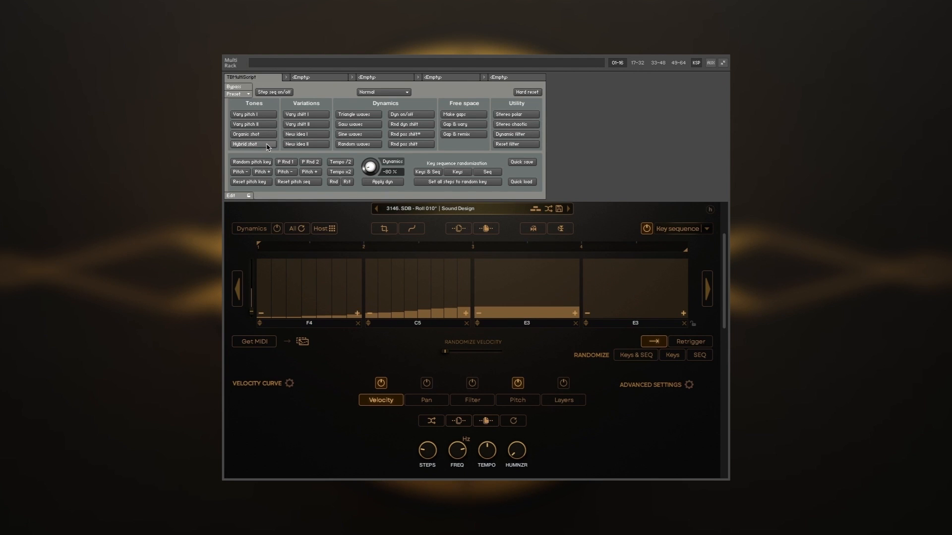
click(268, 145)
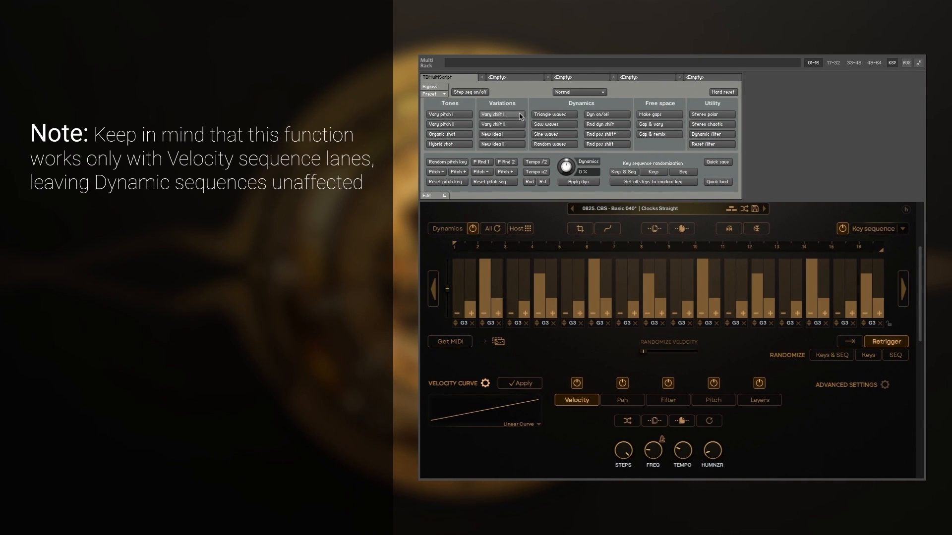
Step: Apply the Vary shift I variation twice and the Vary shift II variation twice to the velocity sequences
click(520, 117)
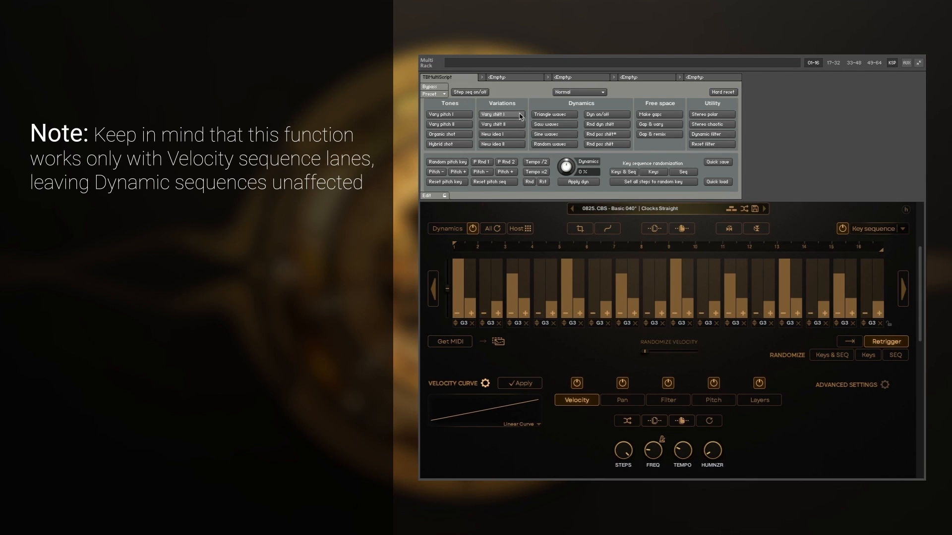
click(521, 117)
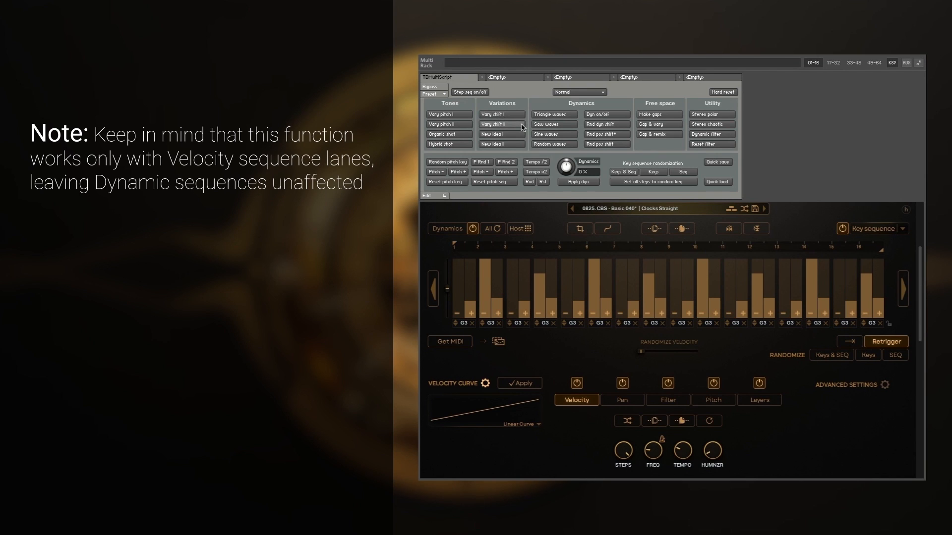
click(521, 124)
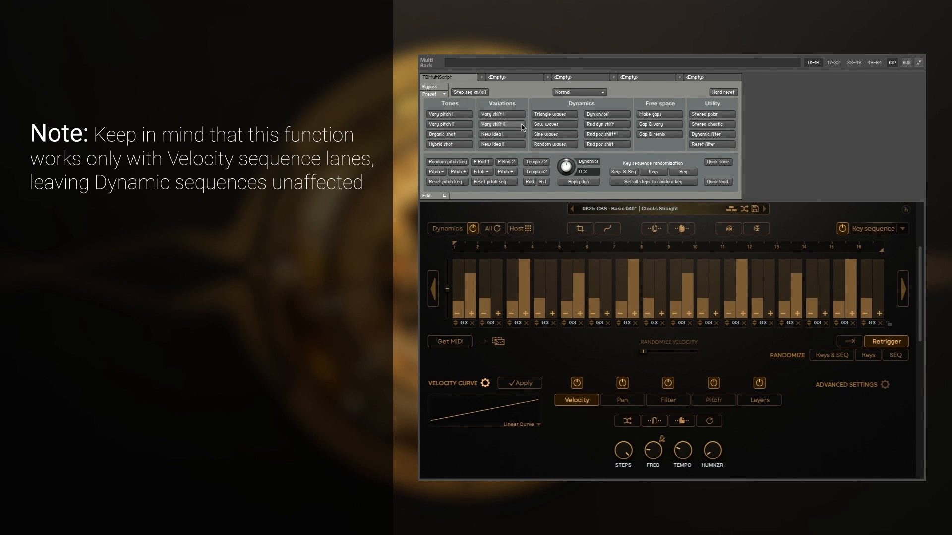
click(522, 126)
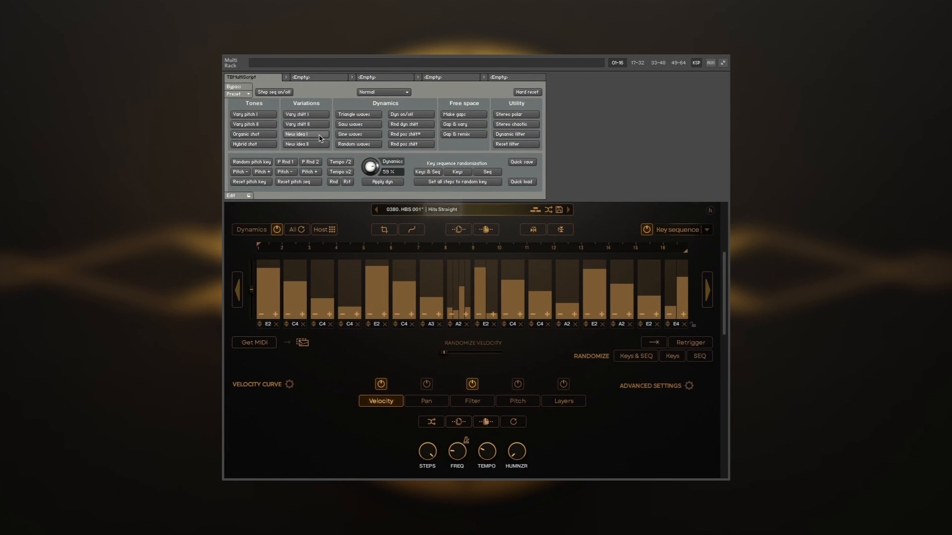
Step: Generate a New idea I variation and load random waves into the dynamics of all patches
click(320, 138)
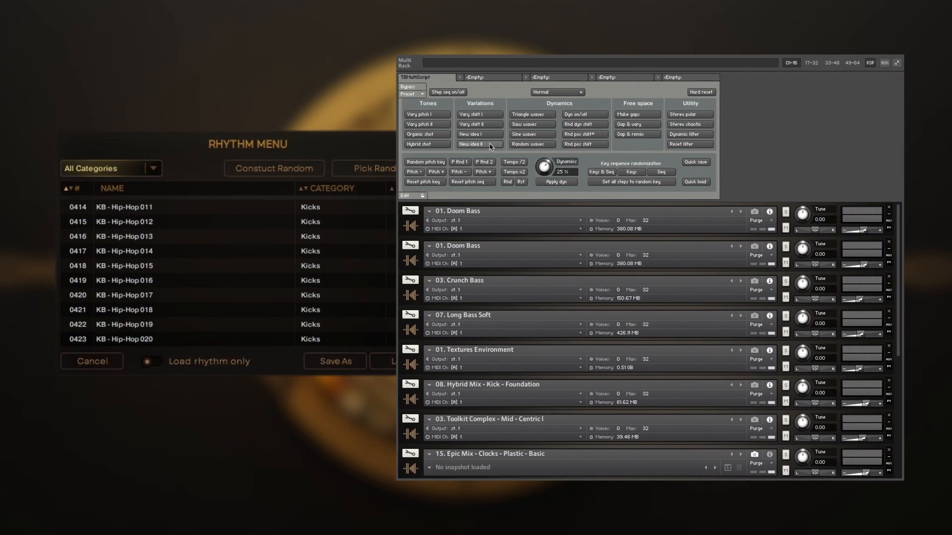
drag(396, 208, 398, 253)
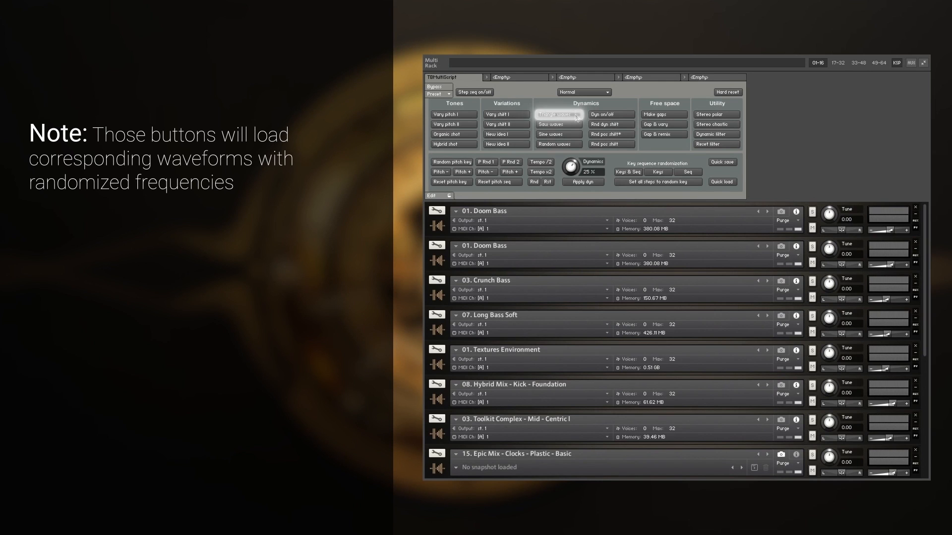
click(576, 145)
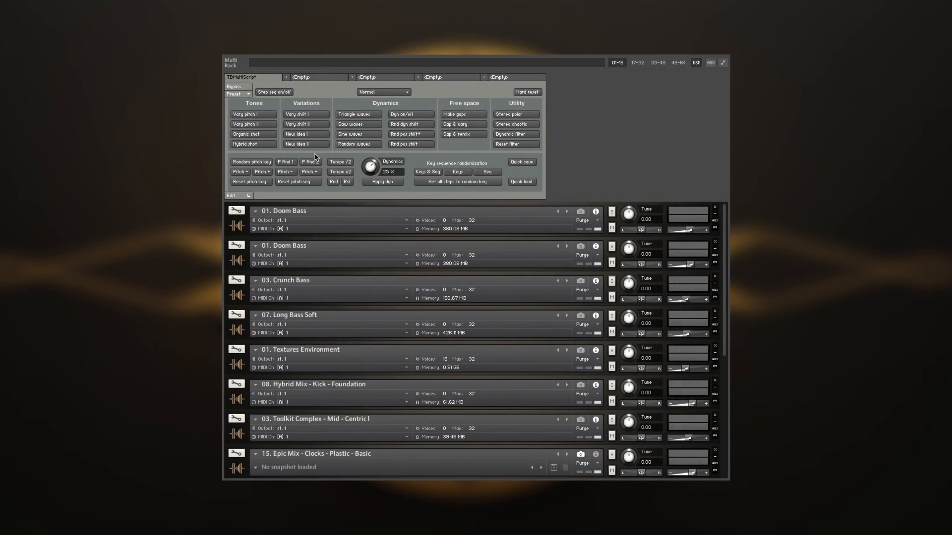
Step: Generate a New idea II variation, then switch the dynamics on and load triangle waves for all patches
click(315, 145)
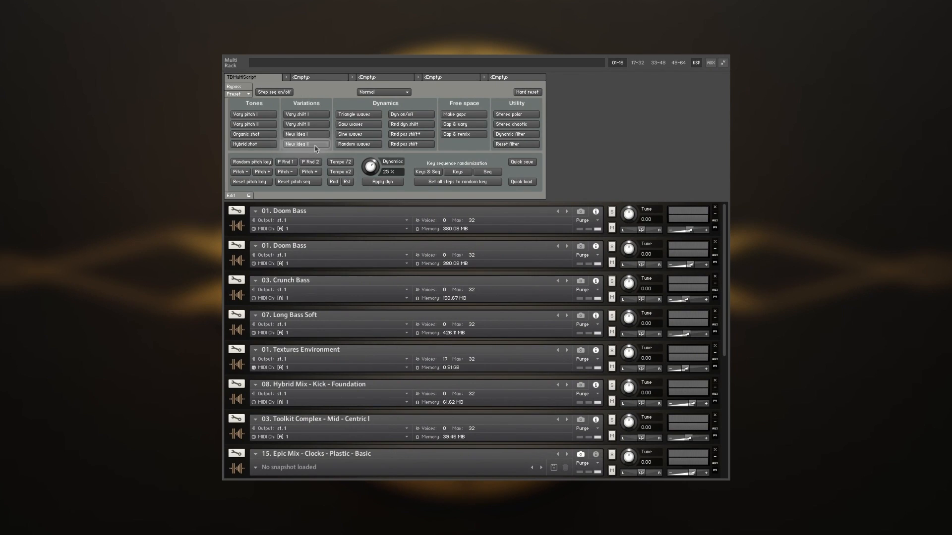
click(395, 118)
click(379, 117)
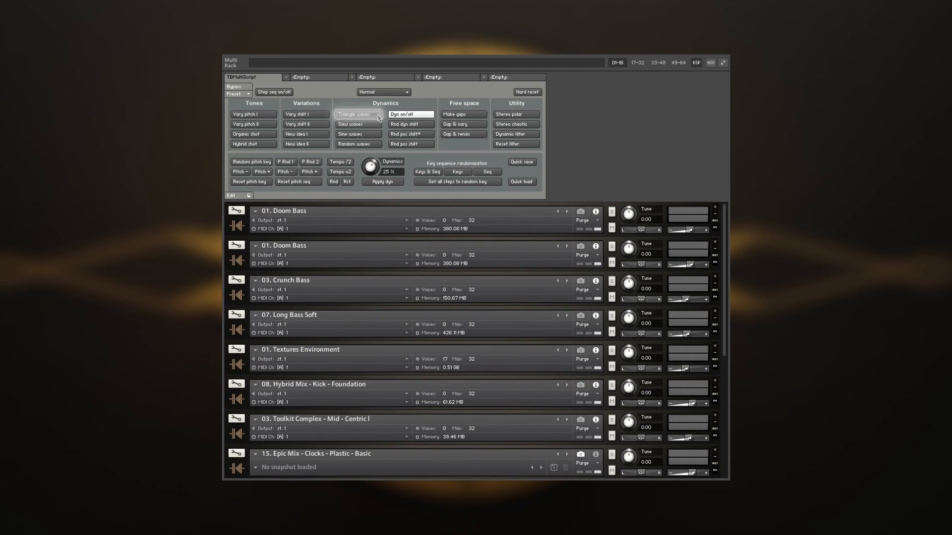
click(378, 117)
Step: Apply a random dynamics shift and two random position shifts, with chaotic stereo panning, across all patches
click(426, 126)
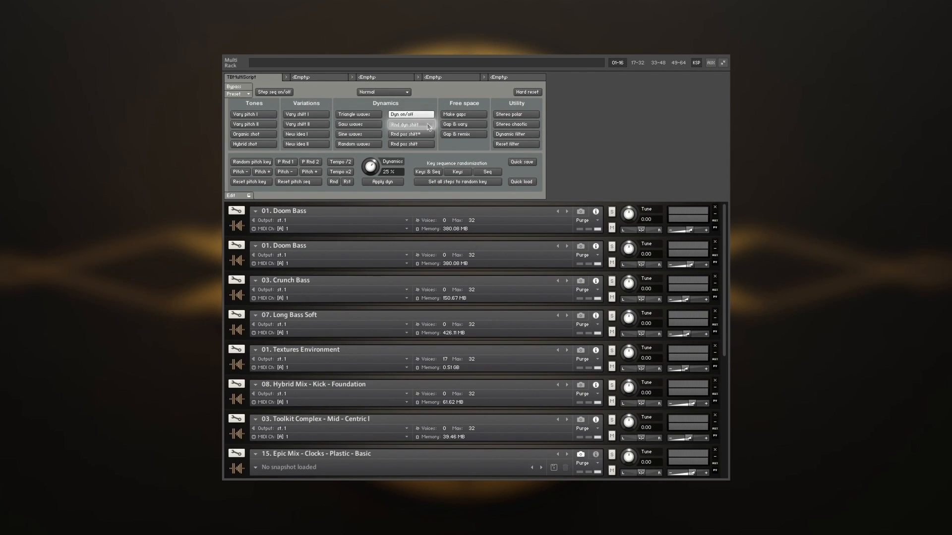
click(427, 146)
click(427, 146)
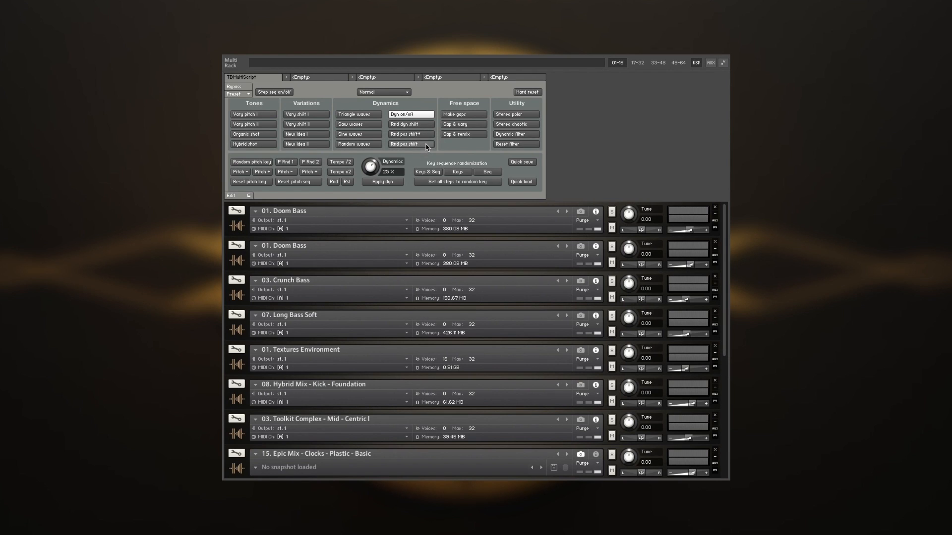
click(535, 127)
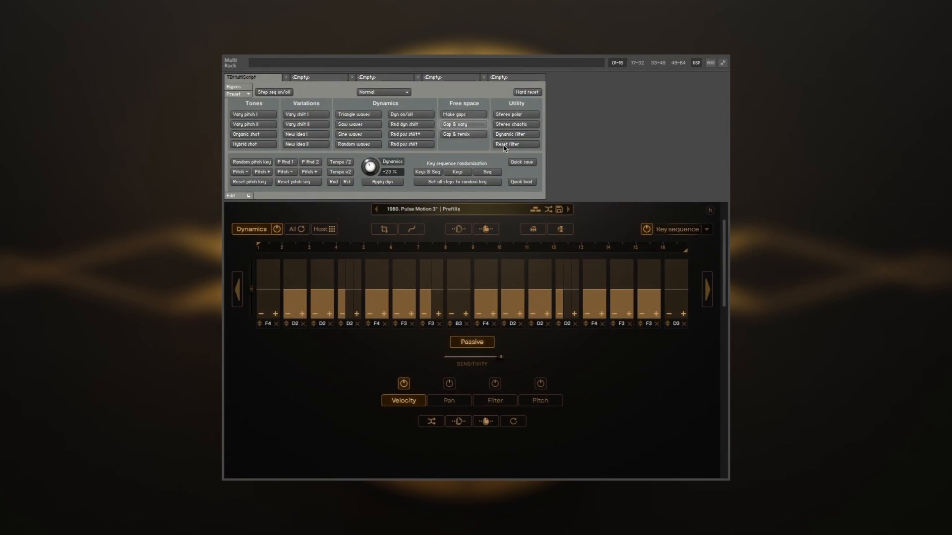
Step: Apply Gap & vary repeatedly to all patches and randomize both their keys and sequences
click(473, 127)
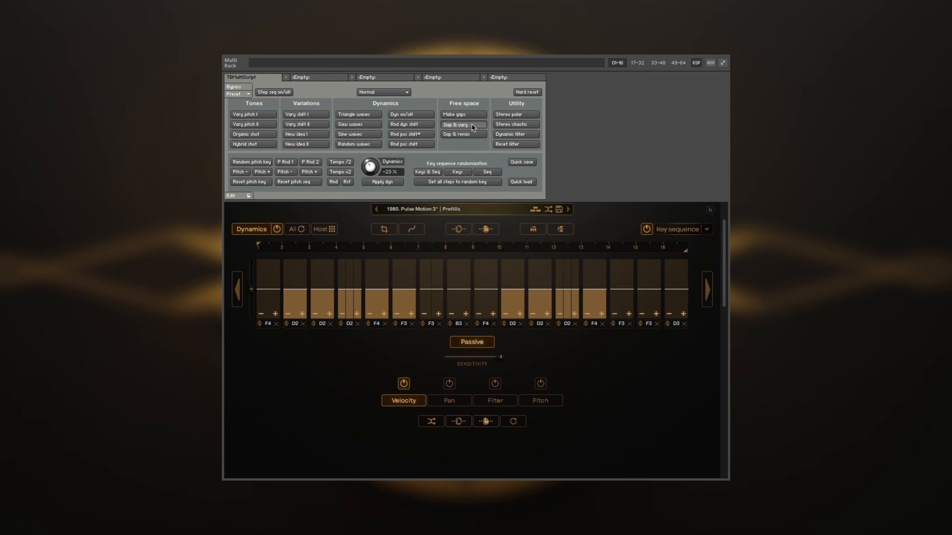
click(473, 127)
click(473, 127)
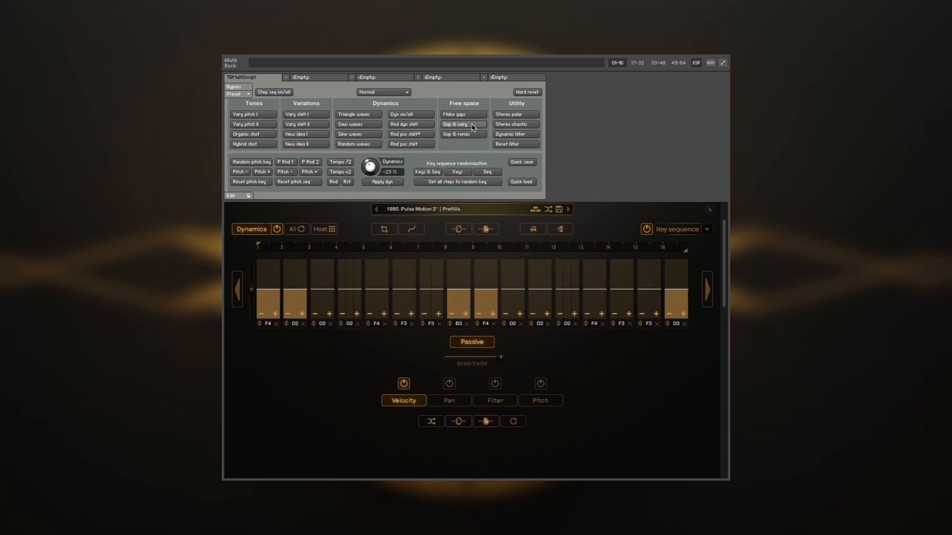
click(473, 127)
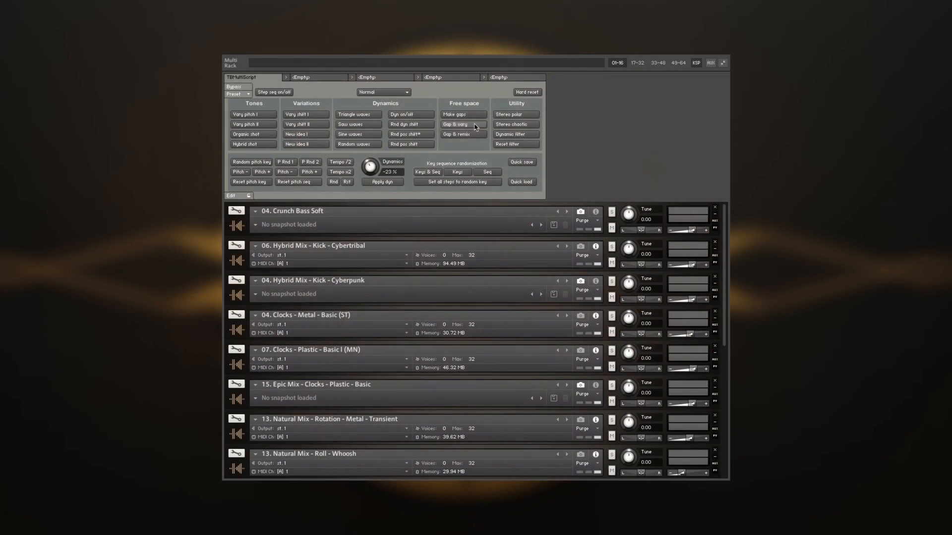
click(463, 124)
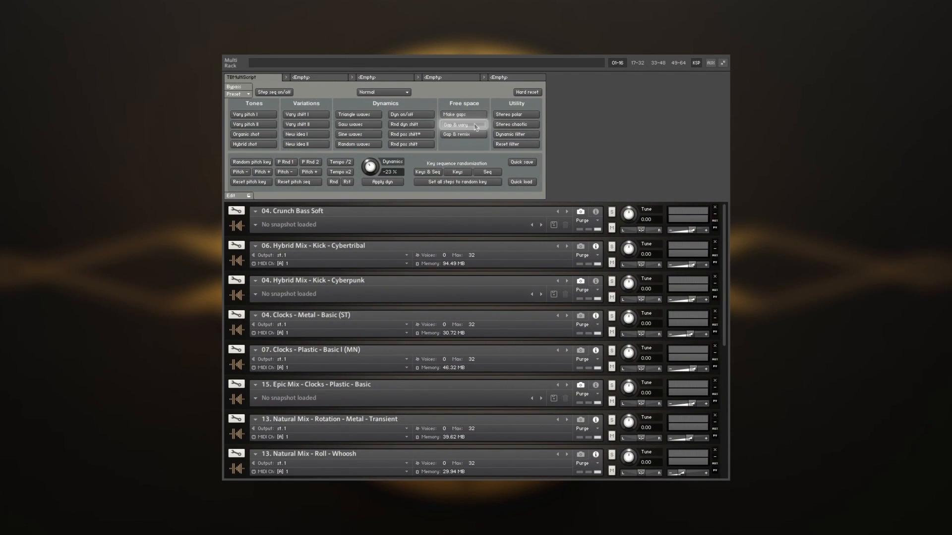
click(440, 173)
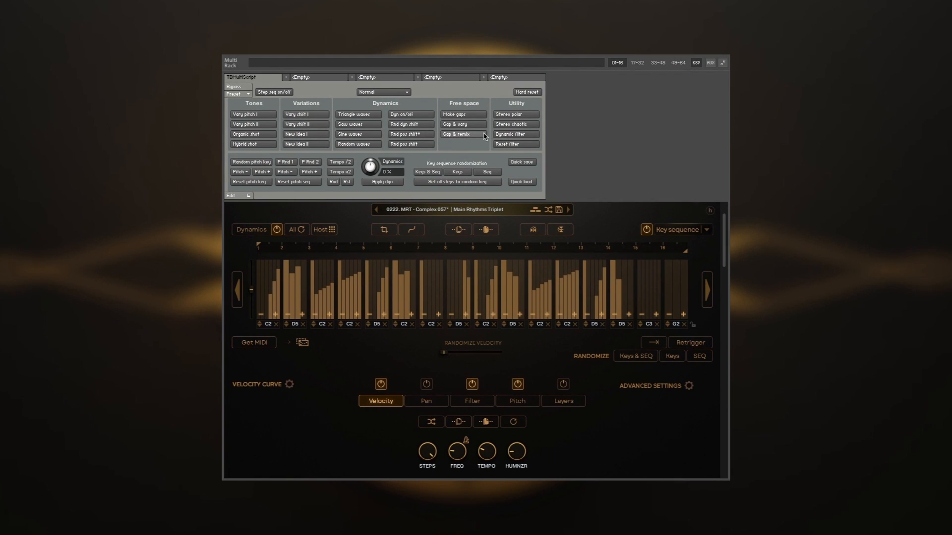
Step: Apply Gap & remix repeatedly to all patches and randomize only the keys of their key sequences
click(485, 137)
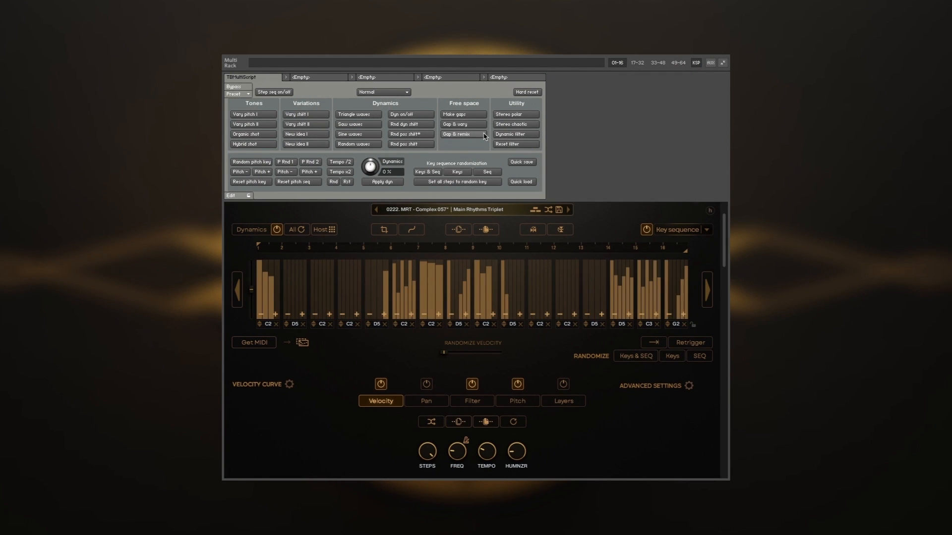
click(485, 136)
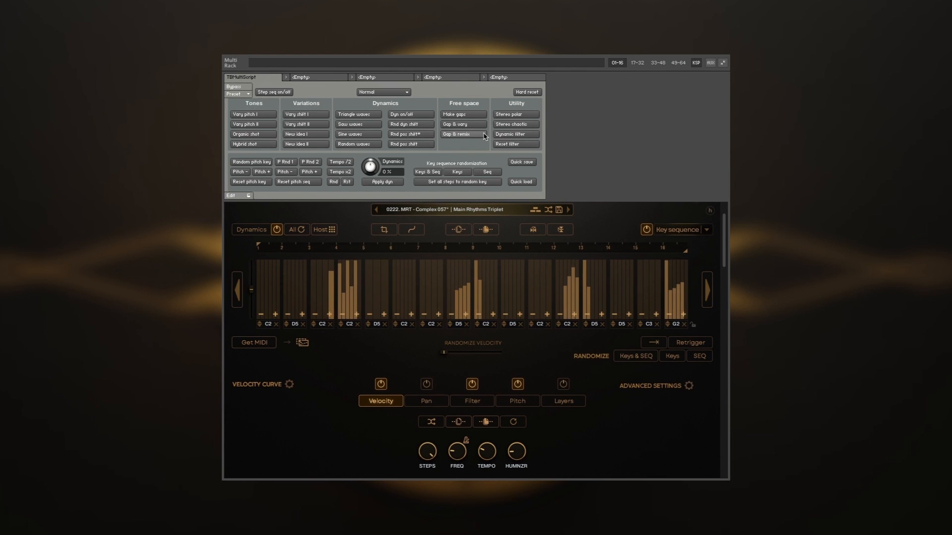
click(485, 136)
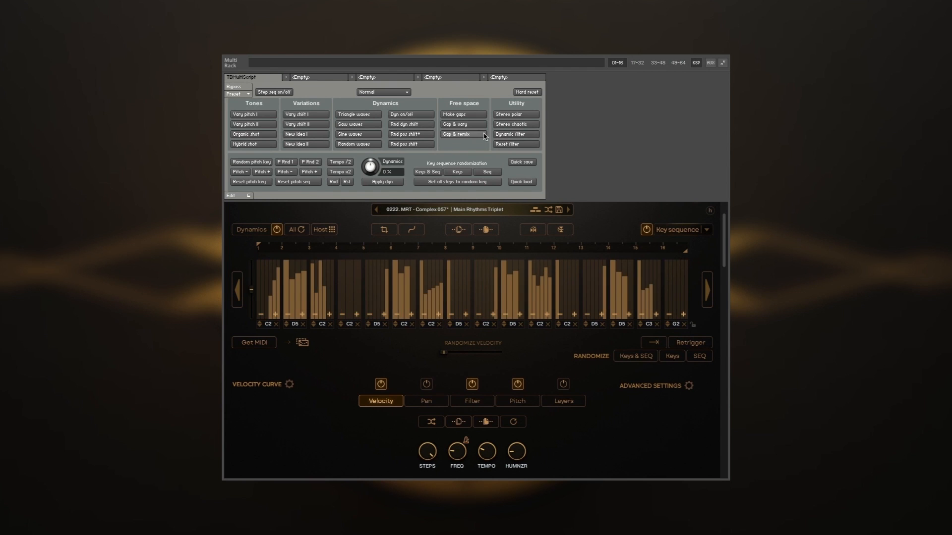
click(484, 136)
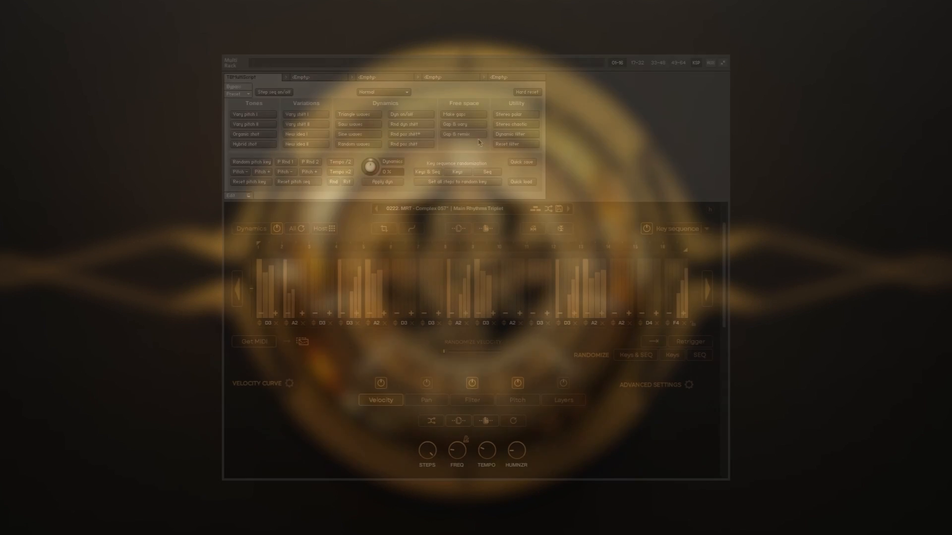
click(463, 134)
click(458, 172)
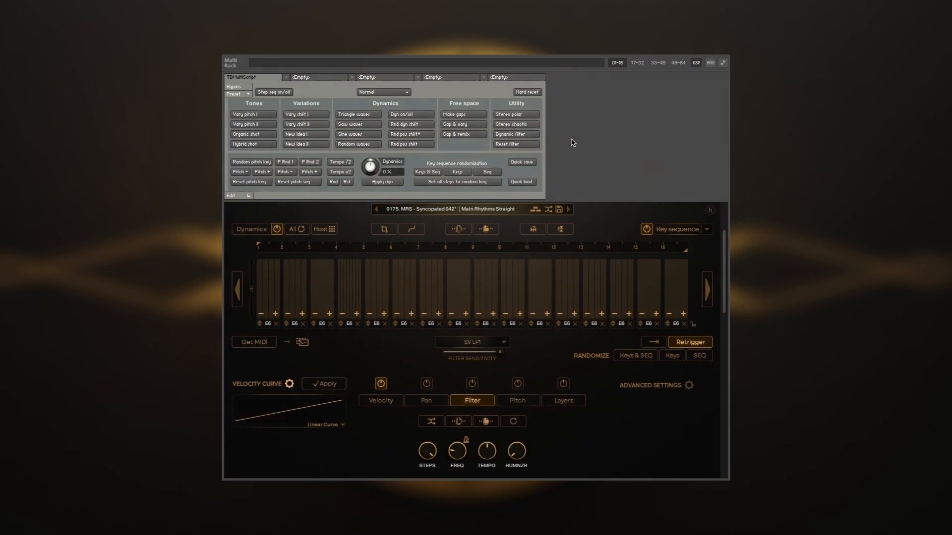
Step: Generate a dynamic filter for all patches and reset the filter
click(536, 135)
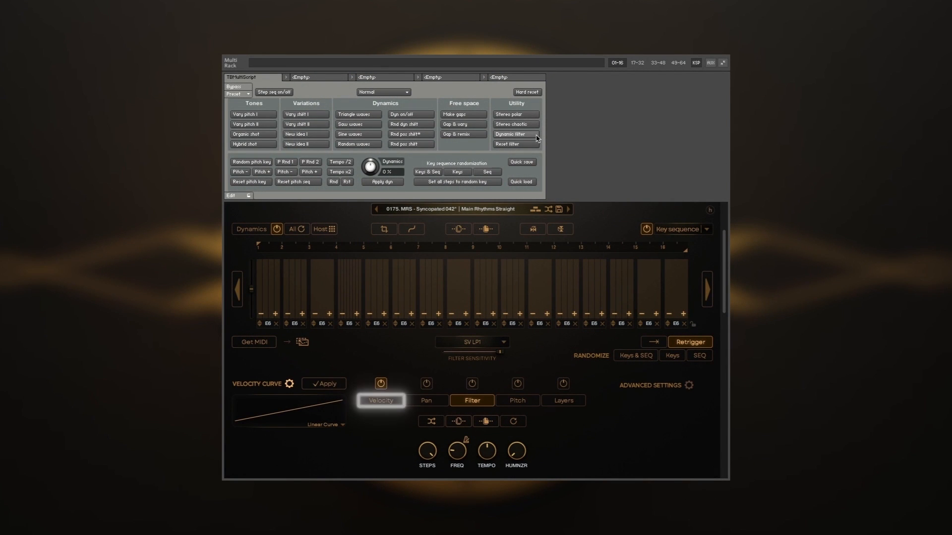
click(537, 139)
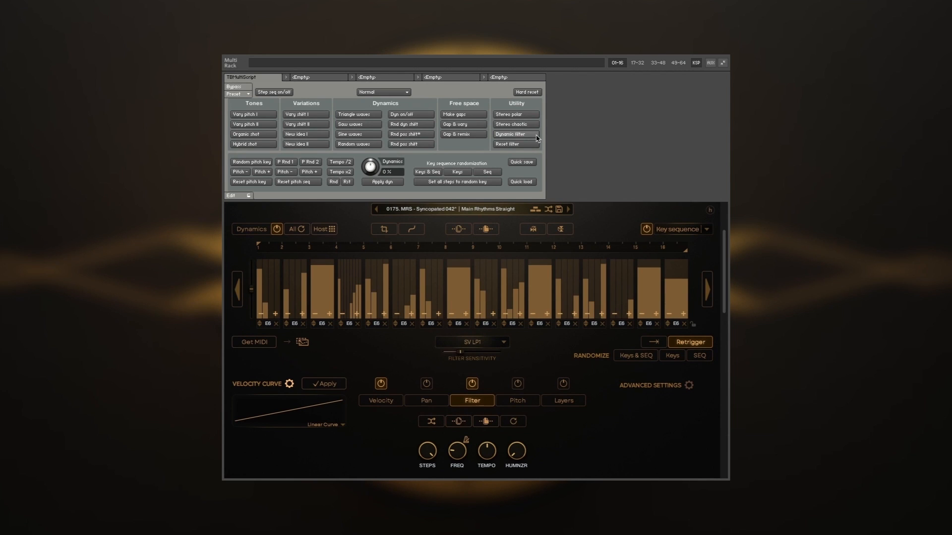
click(535, 144)
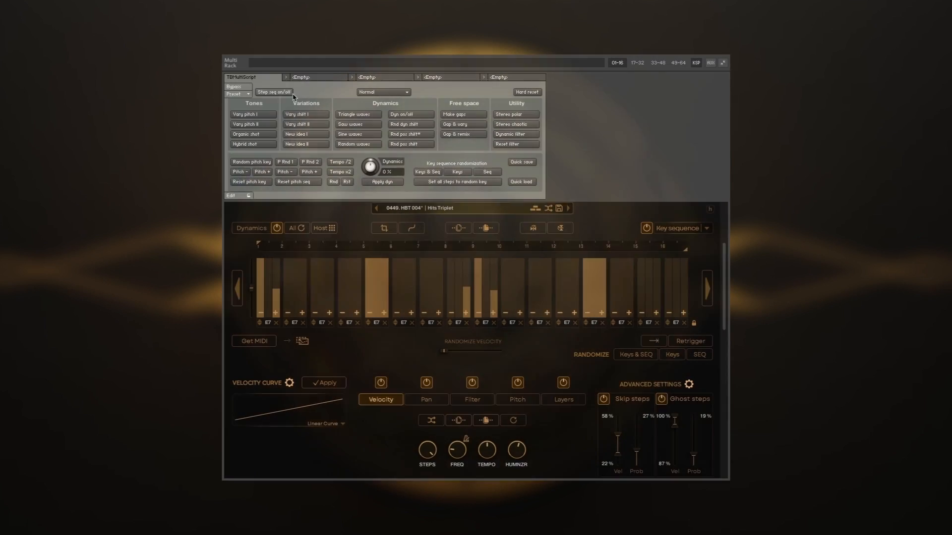
Step: Toggle the step sequencers of all patches on and off, and hard reset the patches
click(292, 94)
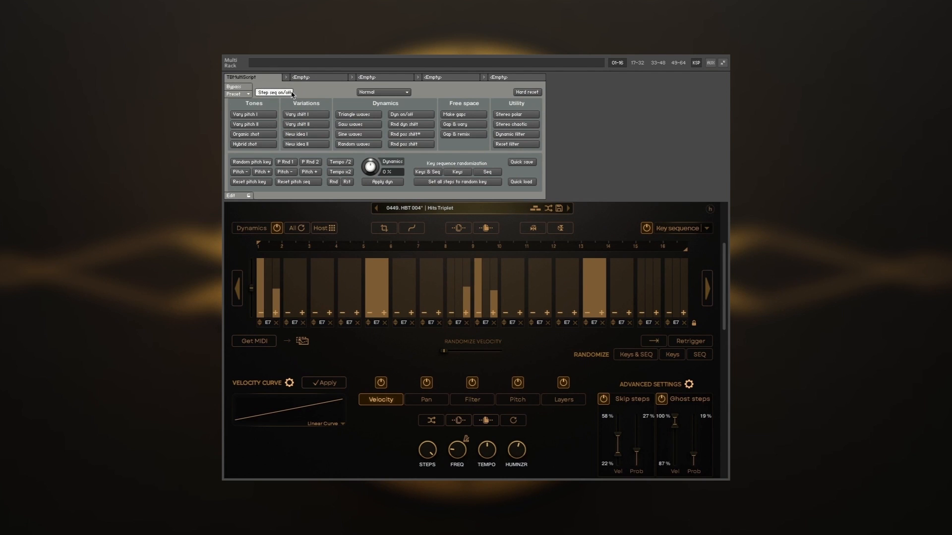
click(292, 93)
click(292, 93)
click(540, 95)
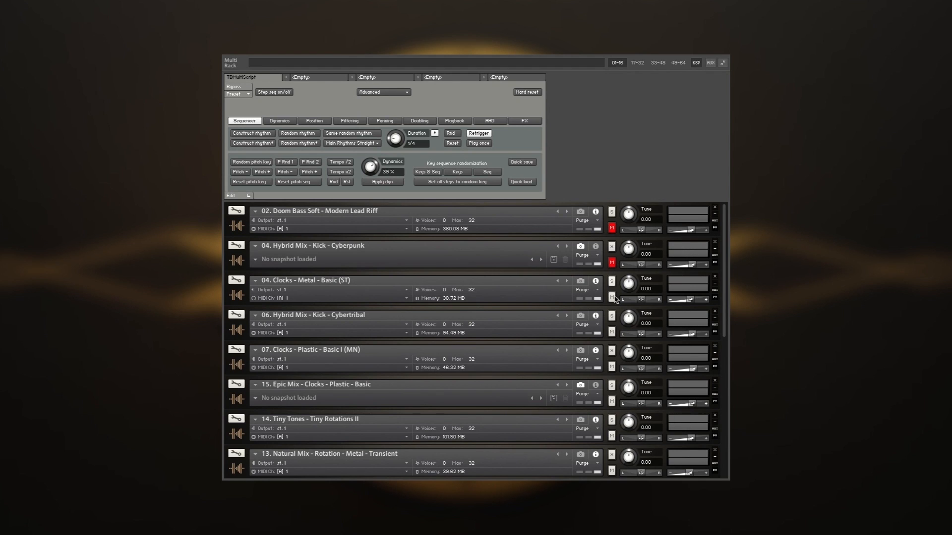
Step: Open the Advanced mode's Position controls and switch to its Panning controls
click(315, 122)
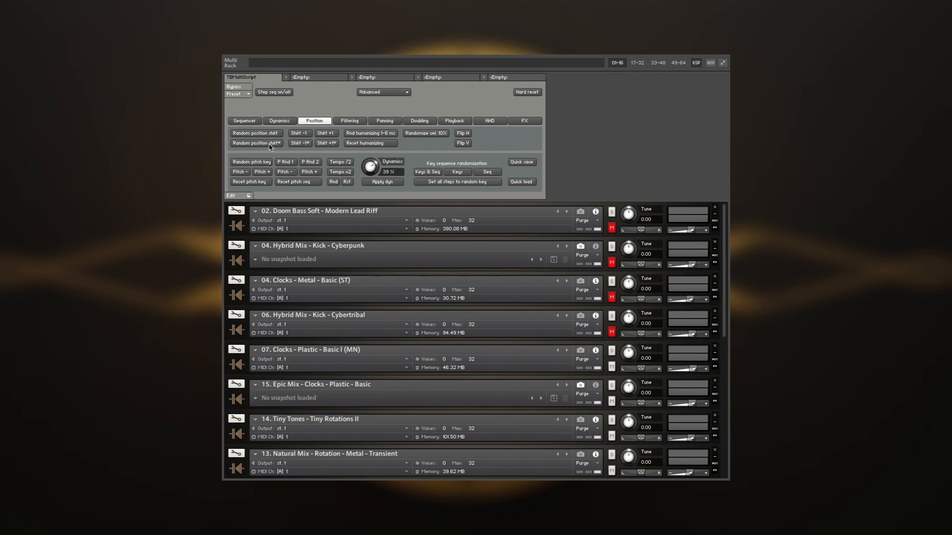
click(388, 123)
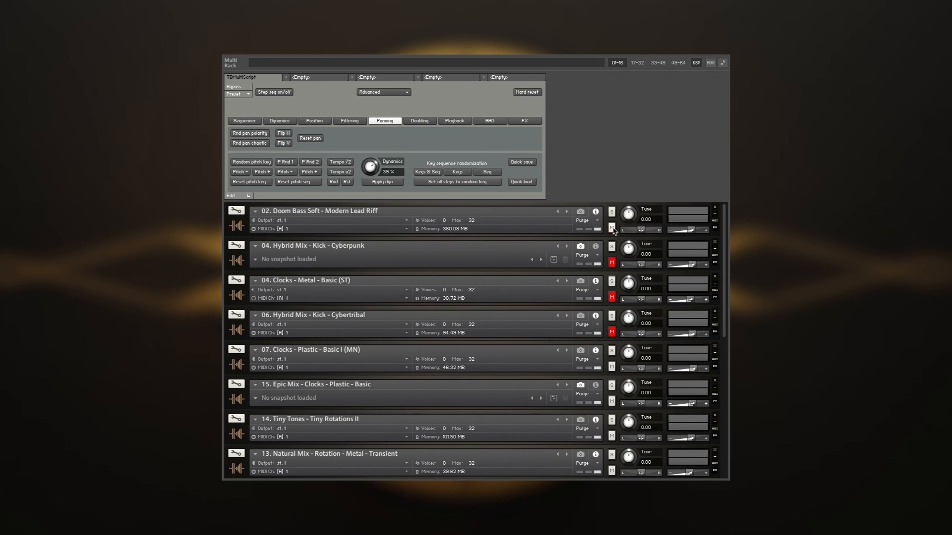